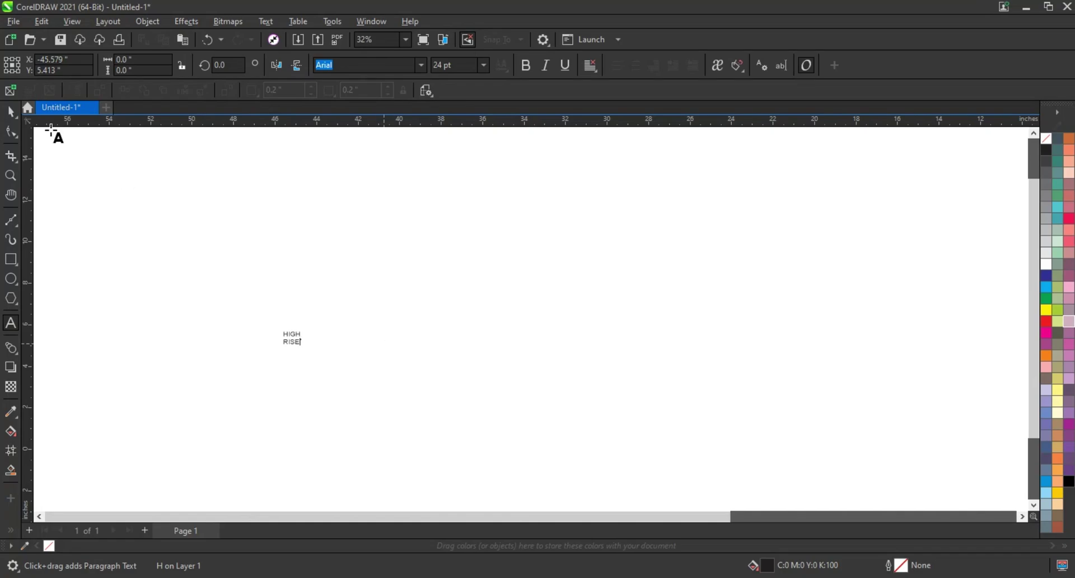
# Enlarge the HIGH RISE text to about 415.891 pt and set it in Jersey M54
pyautogui.click(8, 112)
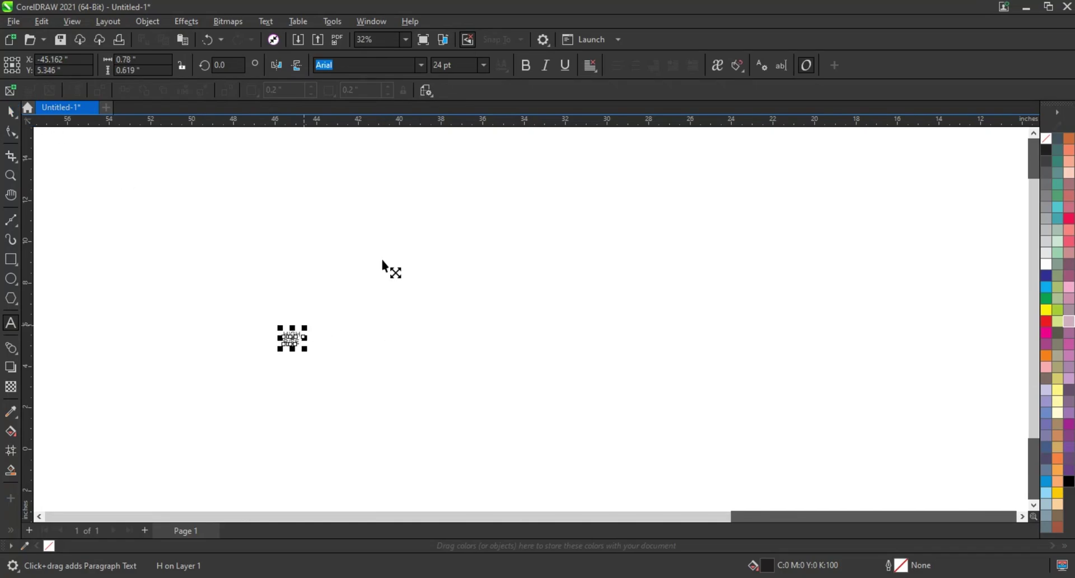
pyautogui.moveTo(305, 331); pyautogui.dragTo(518, 200)
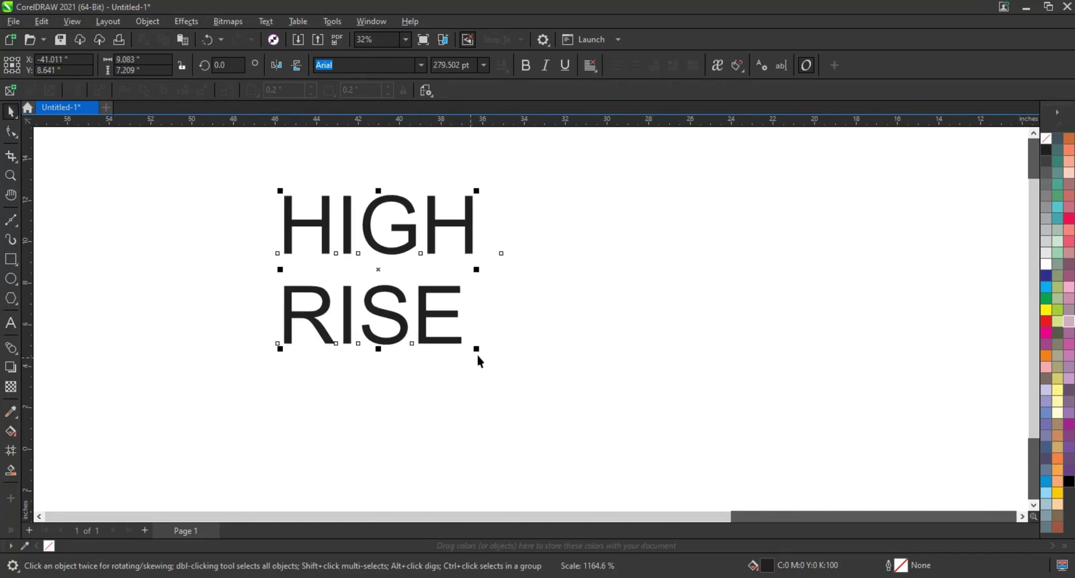
pyautogui.moveTo(477, 351); pyautogui.dragTo(522, 398)
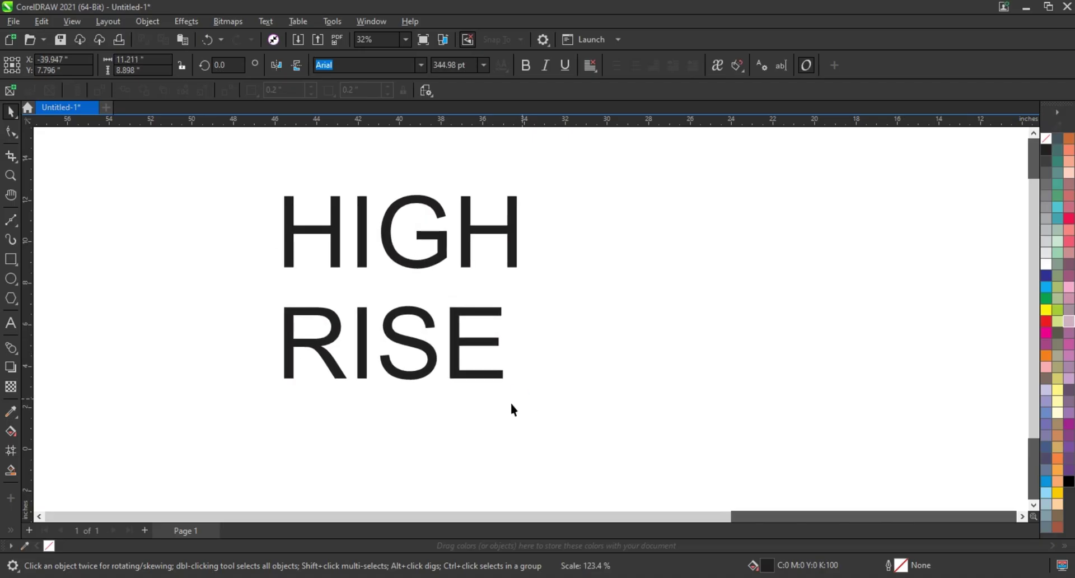
pyautogui.click(422, 71)
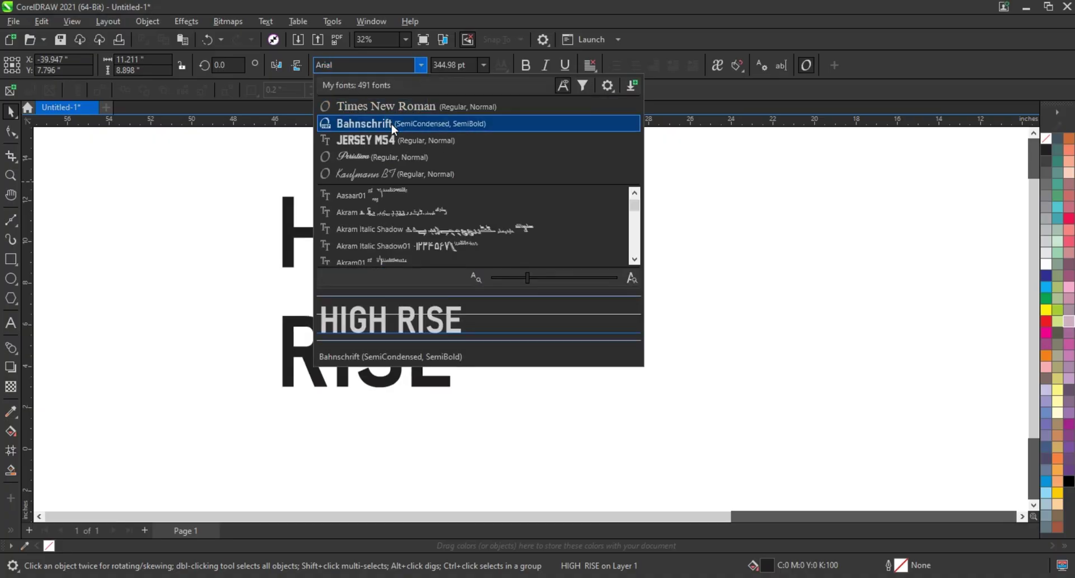
pyautogui.click(391, 137)
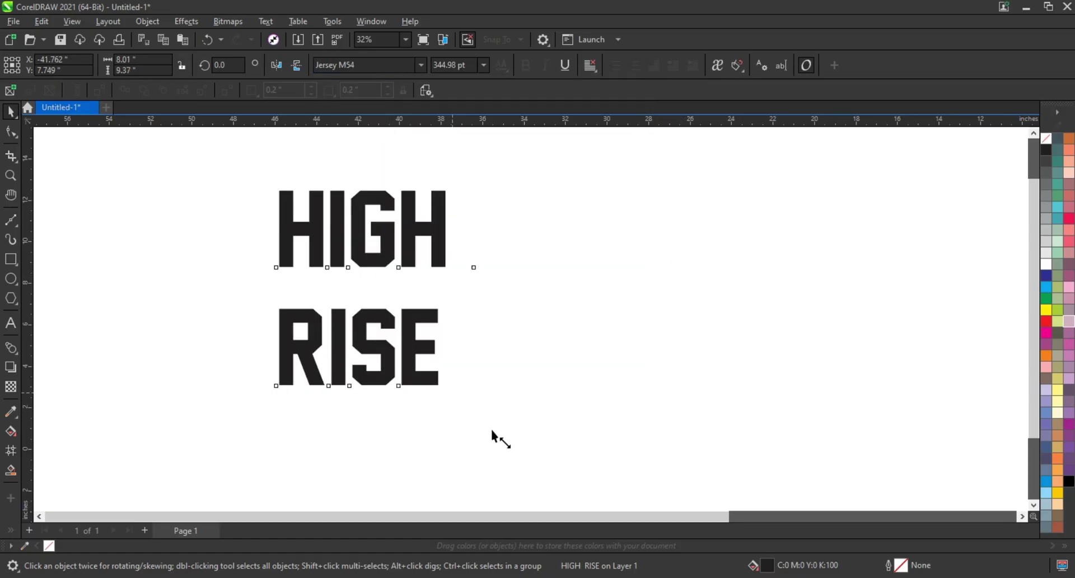
pyautogui.moveTo(492, 430); pyautogui.dragTo(494, 432)
# Force-justify the text so RISE matches HIGH's width, and tighten the line spacing
pyautogui.click(592, 67)
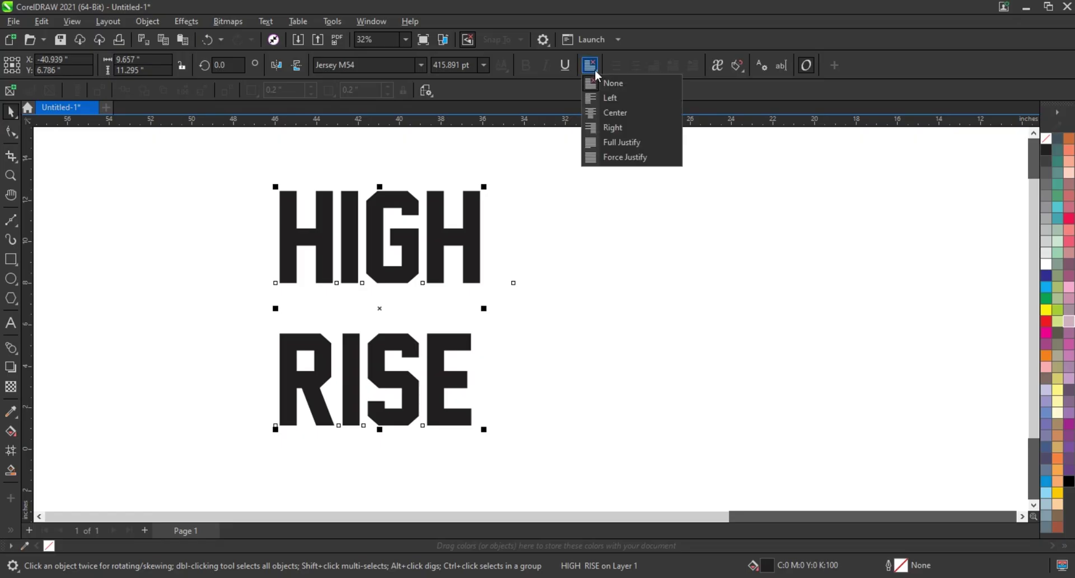
pyautogui.click(609, 156)
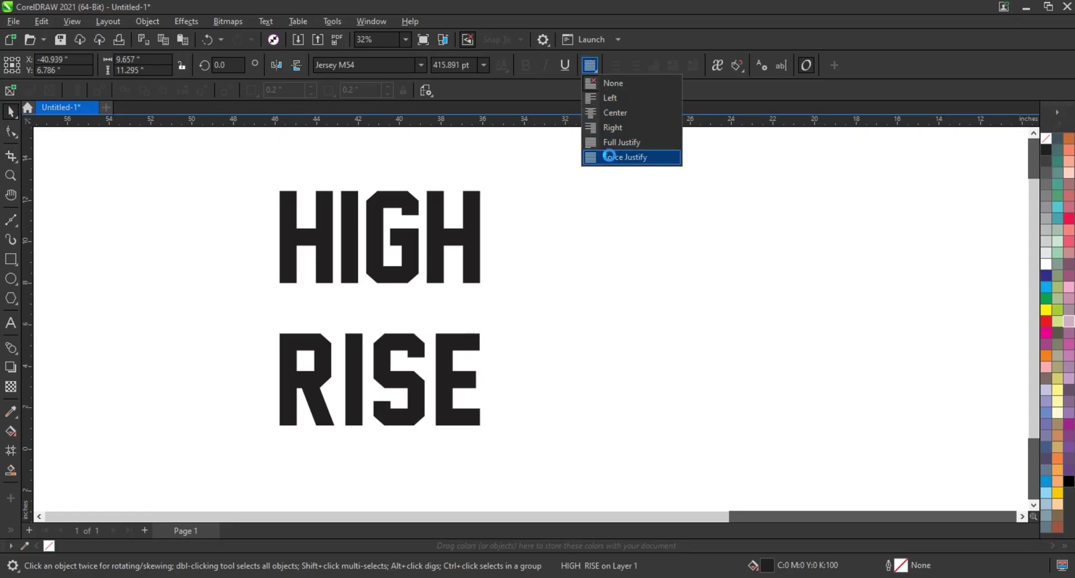
pyautogui.click(11, 133)
pyautogui.moveTo(273, 430); pyautogui.dragTo(274, 413)
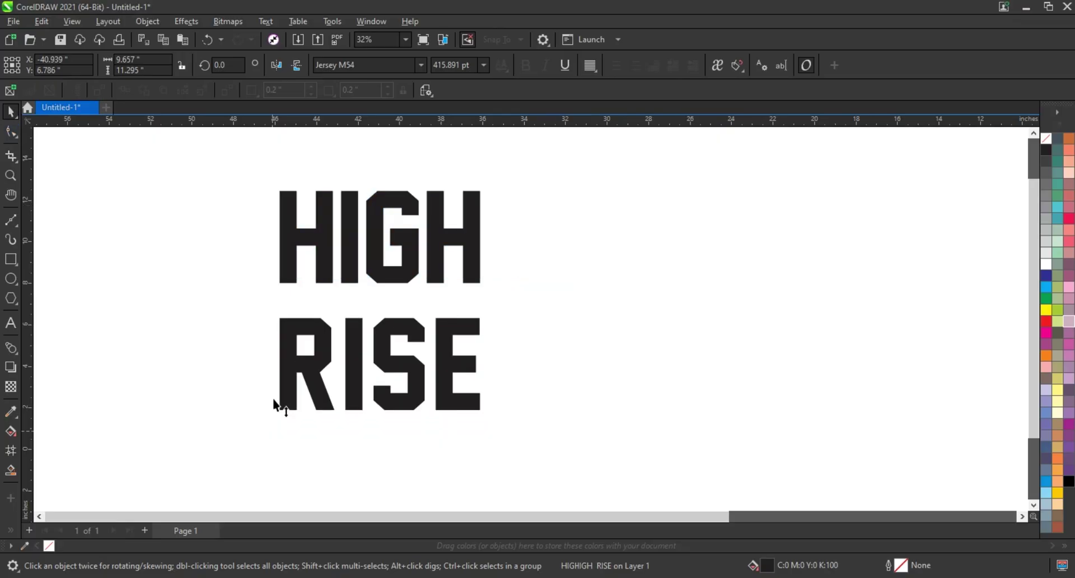
# Convert the HIGH RISE lettering to curves
pyautogui.click(12, 112)
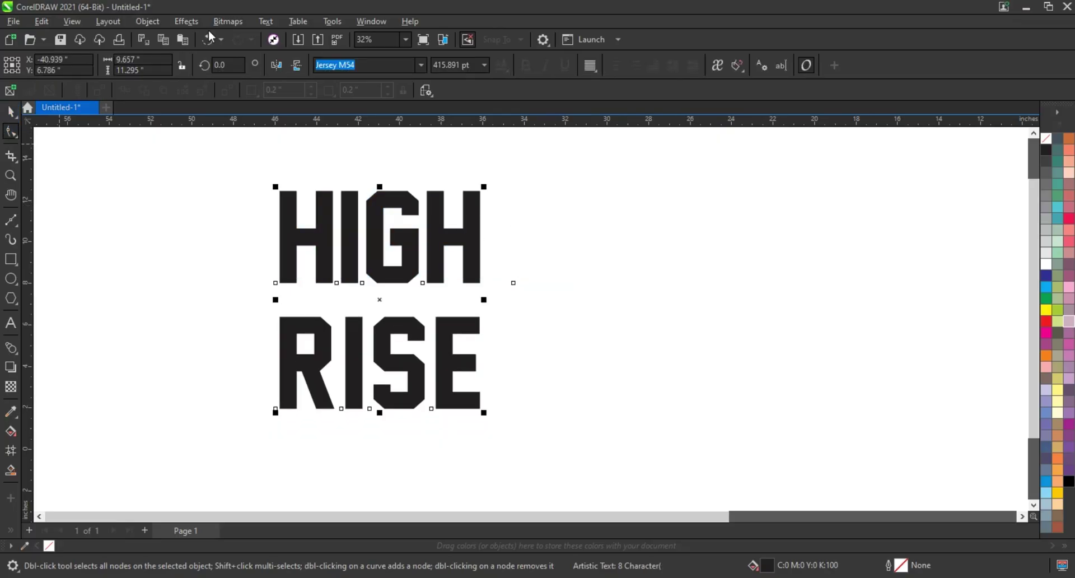
pyautogui.click(148, 21)
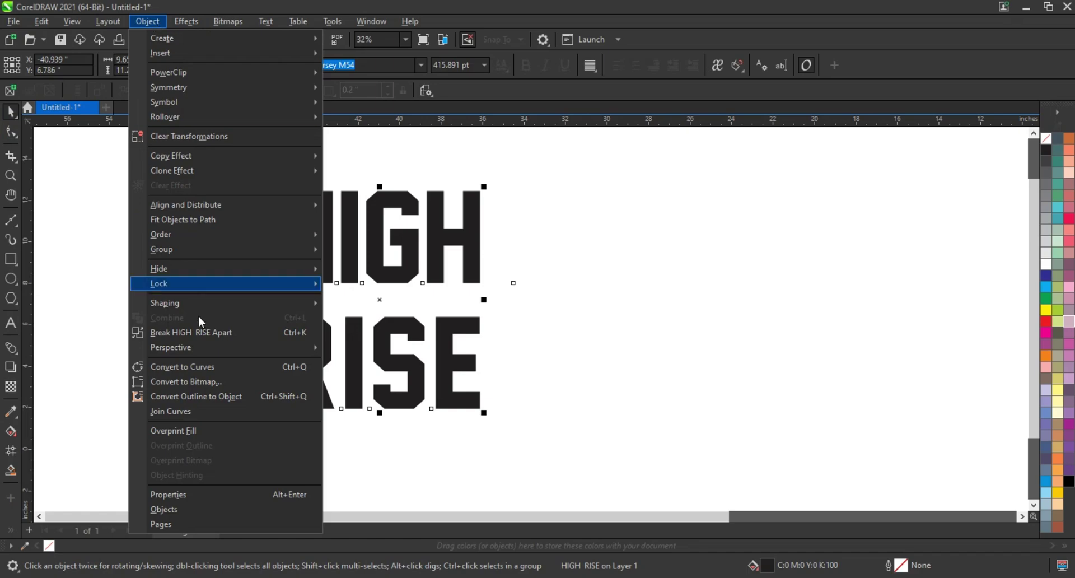
pyautogui.click(215, 367)
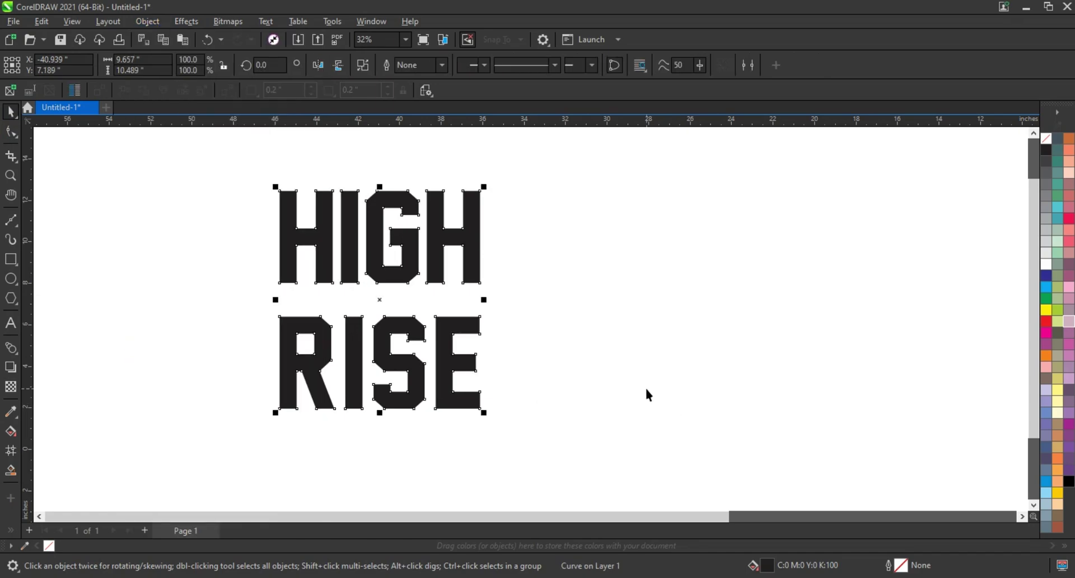
pyautogui.click(523, 386)
pyautogui.click(465, 370)
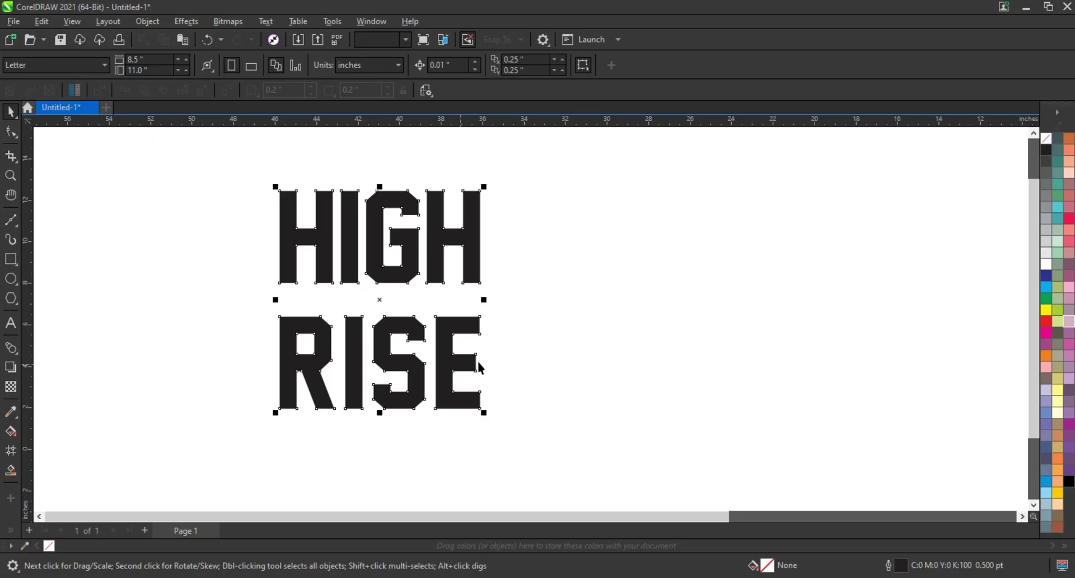
pyautogui.click(20, 359)
# Add a perspective to the HIGH RISE curves that slants the letters, with HIGH narrowed above RISE
pyautogui.click(145, 22)
pyautogui.moveTo(170, 347)
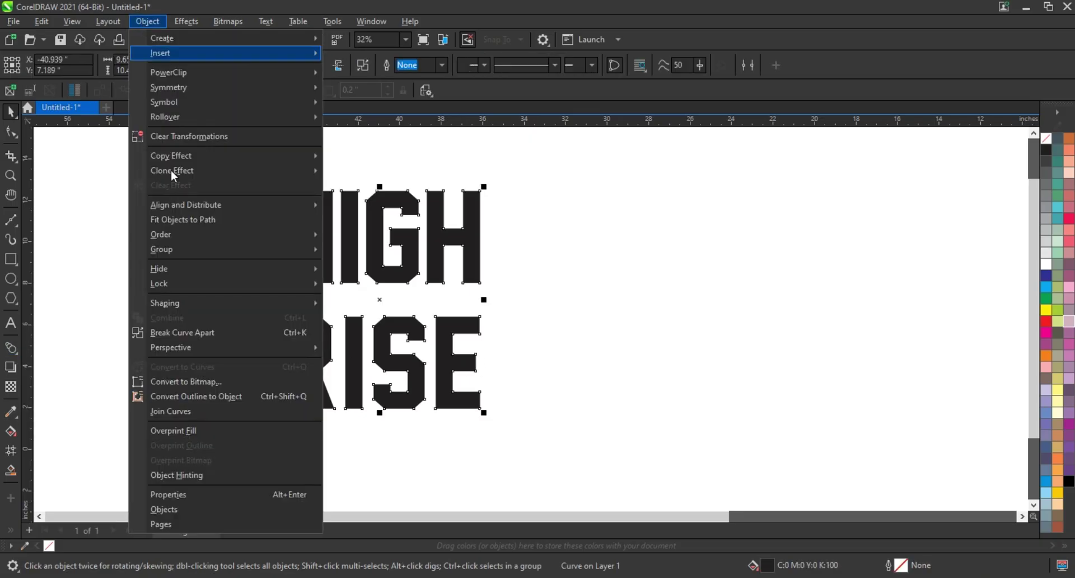
pyautogui.click(354, 354)
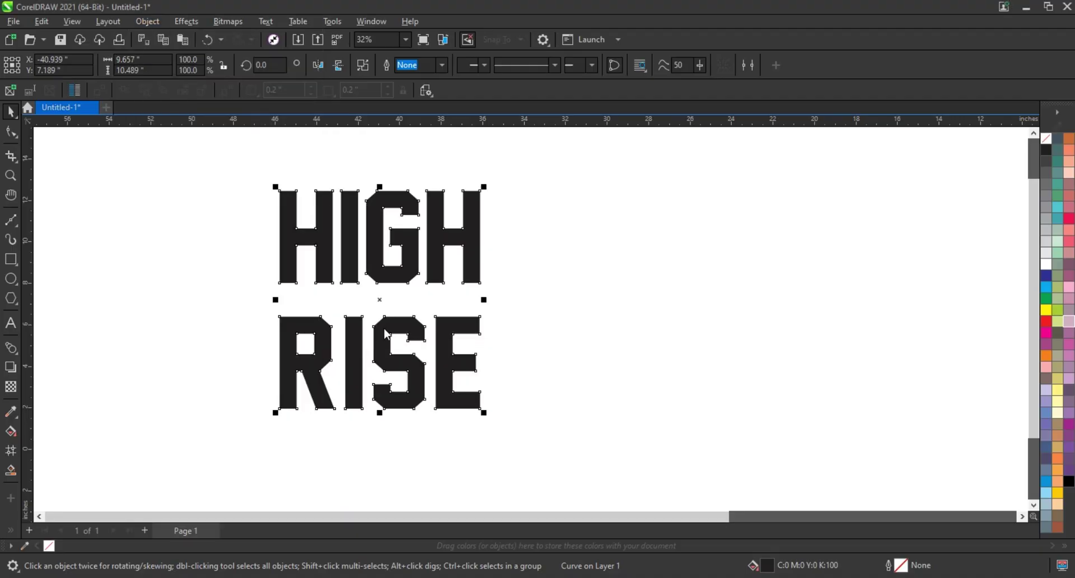
pyautogui.moveTo(279, 409); pyautogui.dragTo(279, 382)
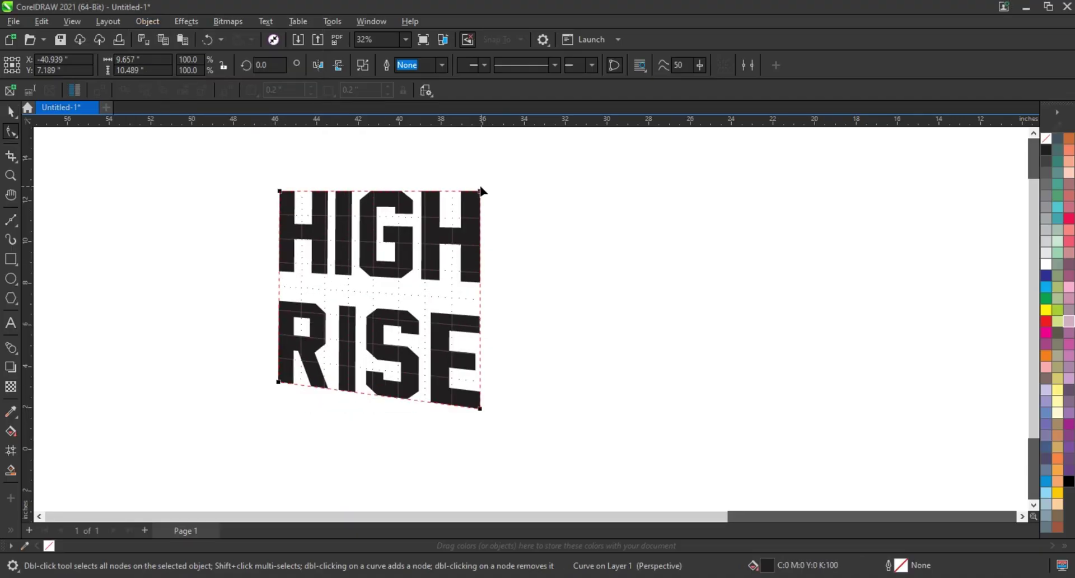
pyautogui.moveTo(480, 191); pyautogui.dragTo(503, 186)
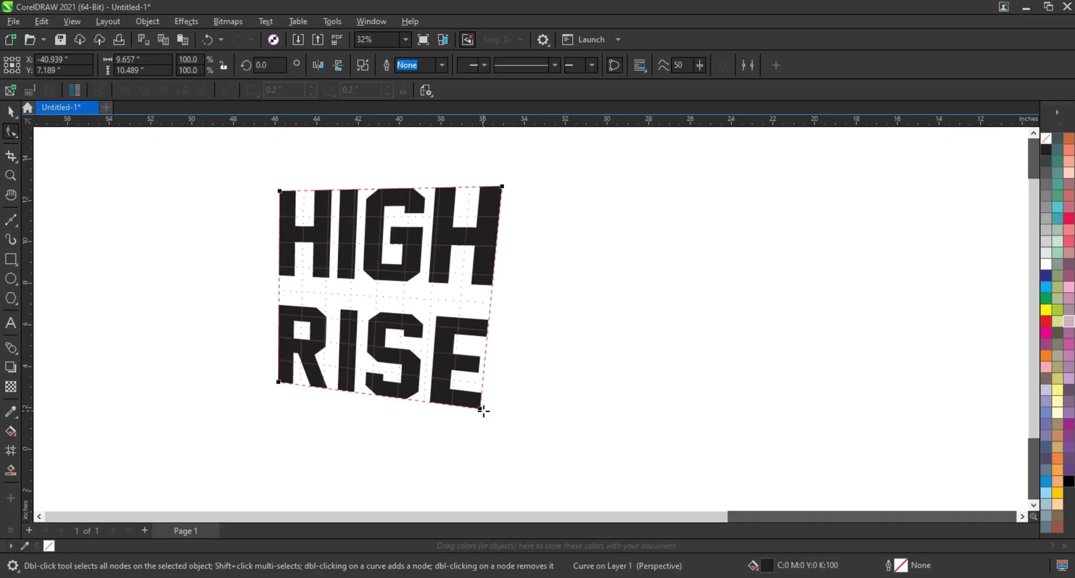
pyautogui.moveTo(480, 409); pyautogui.dragTo(465, 399)
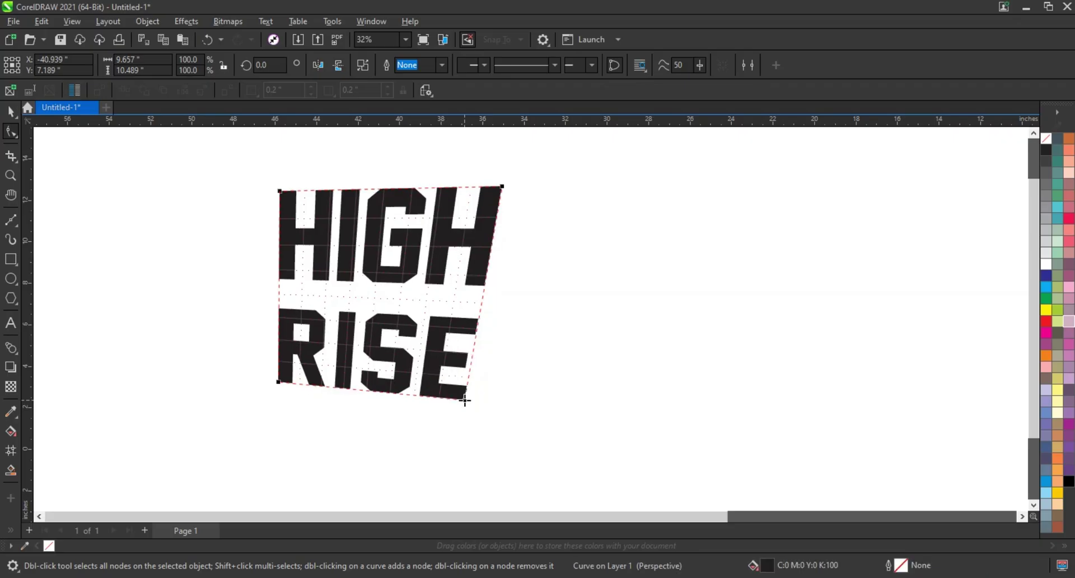
pyautogui.moveTo(280, 192); pyautogui.dragTo(293, 197)
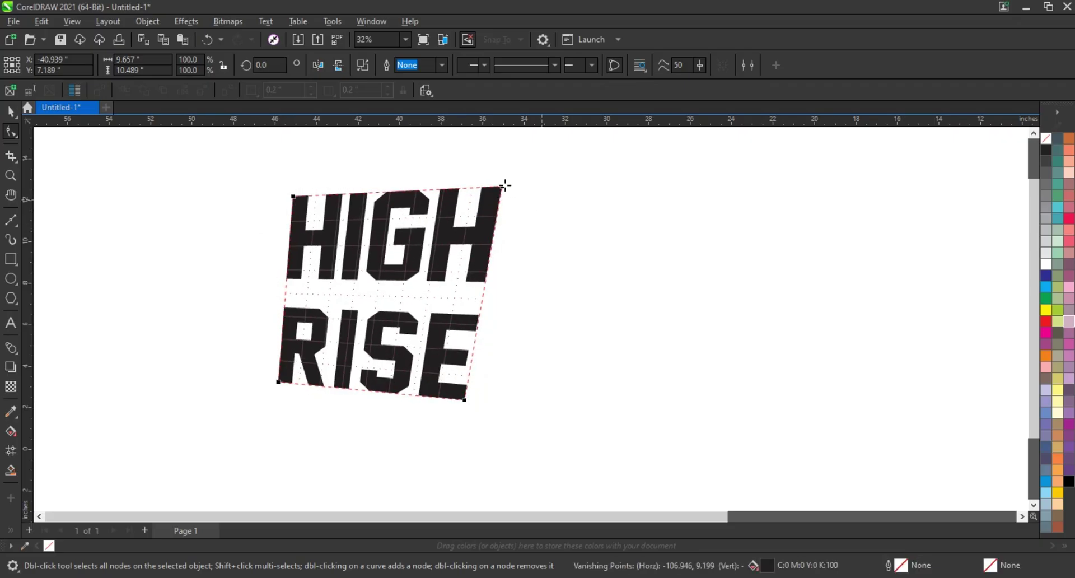
pyautogui.moveTo(502, 187); pyautogui.dragTo(498, 202)
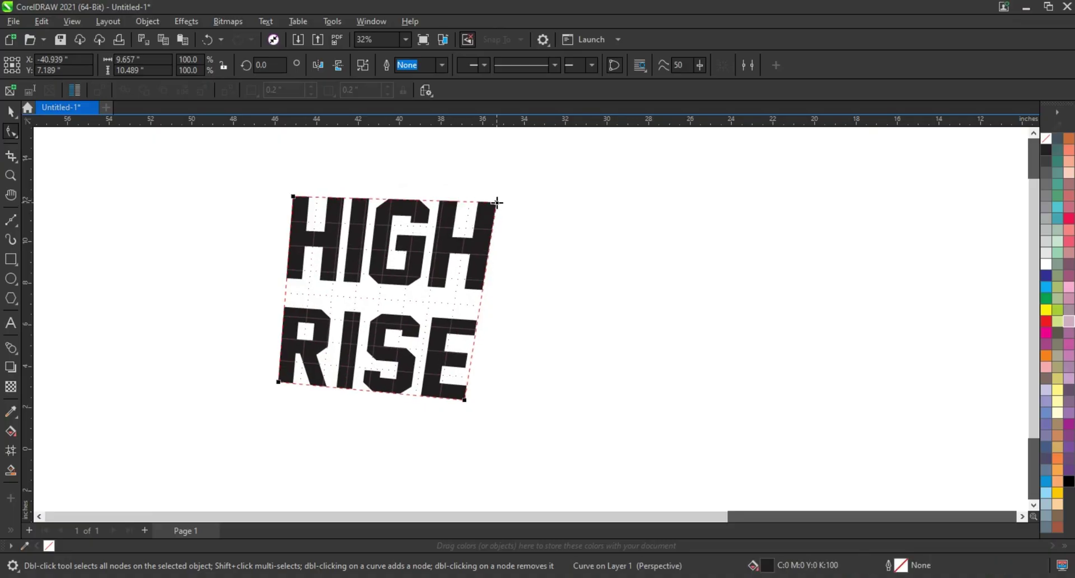
pyautogui.moveTo(294, 197); pyautogui.dragTo(322, 197)
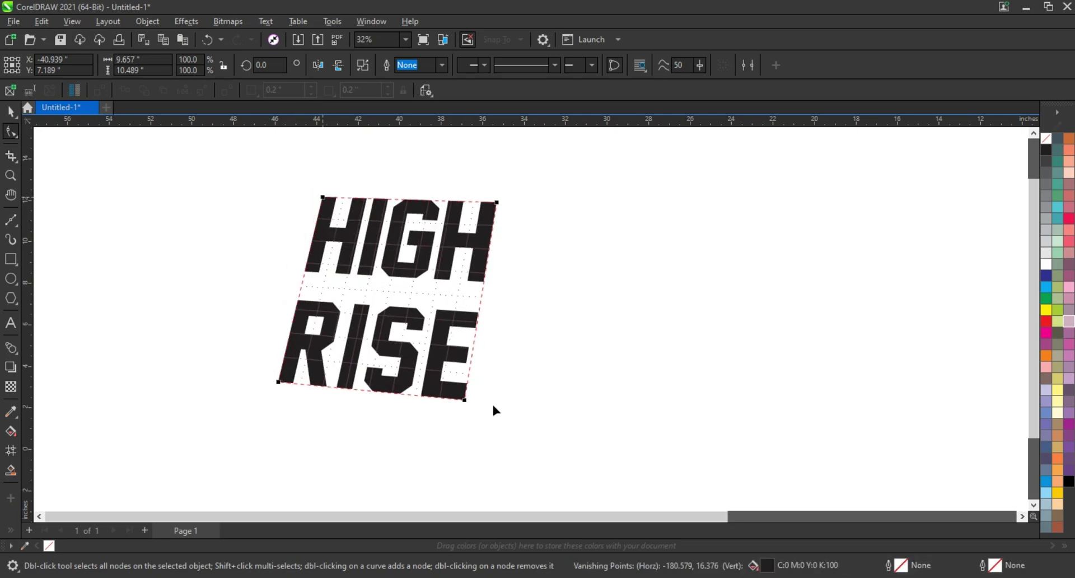
pyautogui.moveTo(467, 400); pyautogui.dragTo(472, 403)
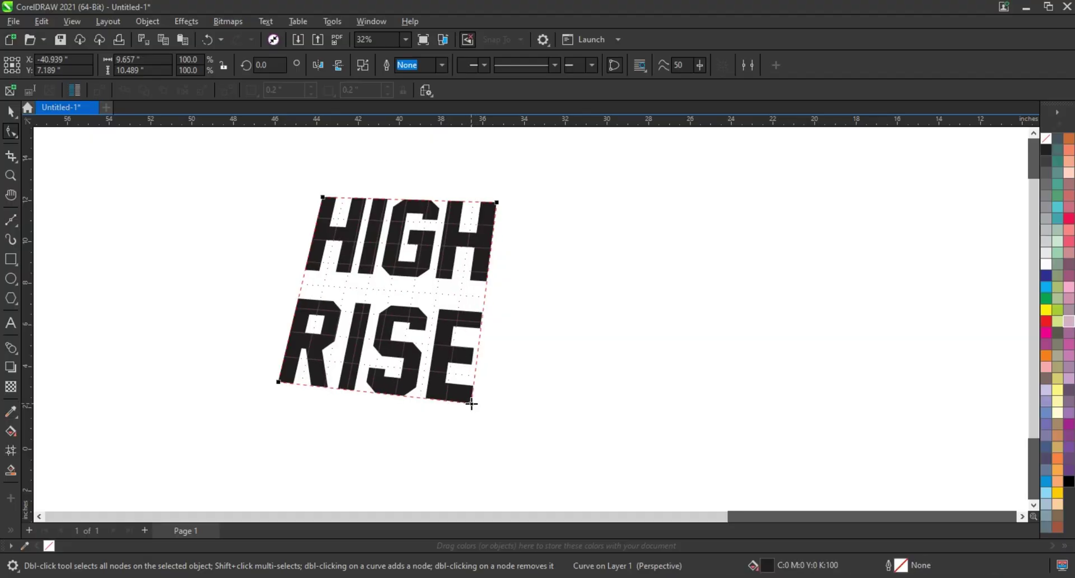
pyautogui.click(10, 111)
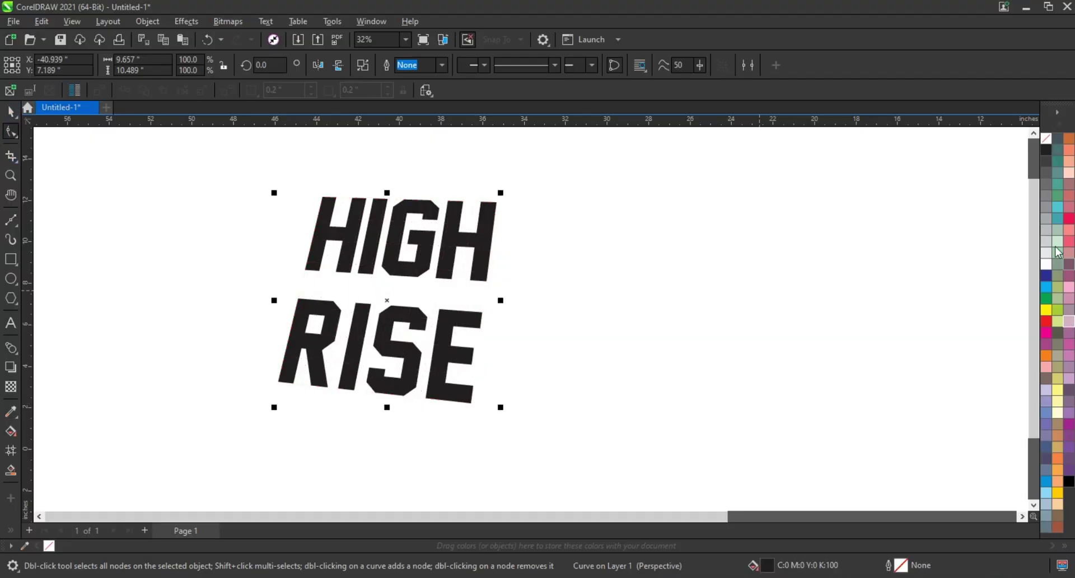
# Give the lettering a grey outline and move it higher on the page
pyautogui.rightClick(1045, 231)
pyautogui.click(1035, 242)
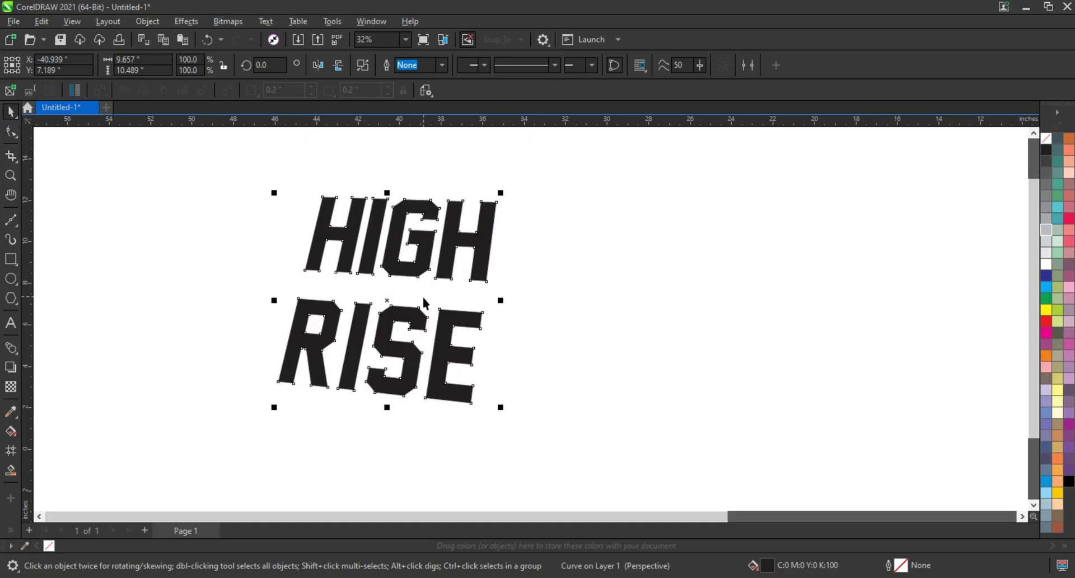
pyautogui.moveTo(444, 318); pyautogui.dragTo(450, 282)
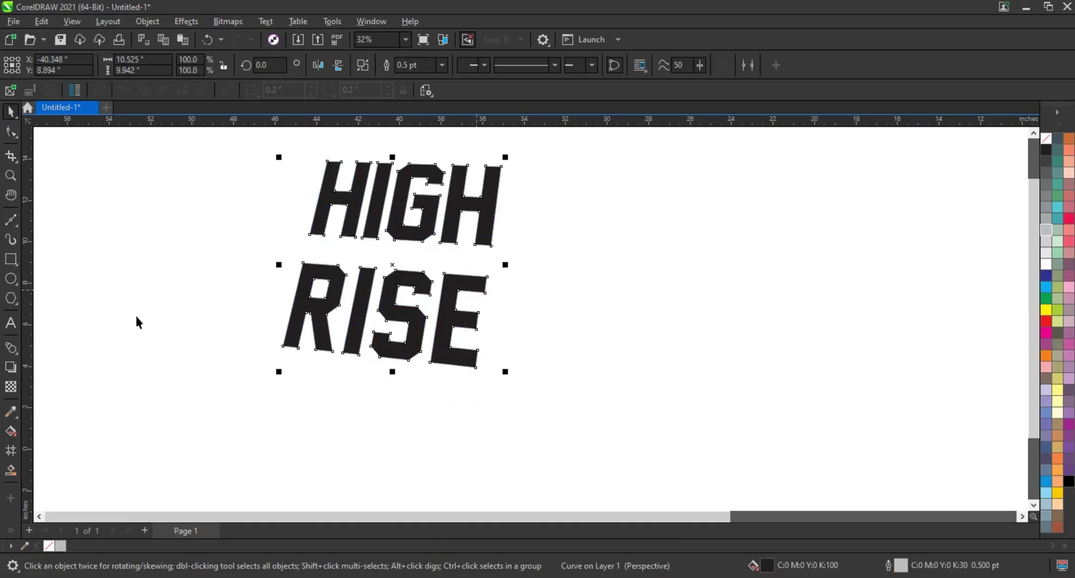
# Extrude the lettering to depth 52 with solid sides receding down-right
pyautogui.click(18, 356)
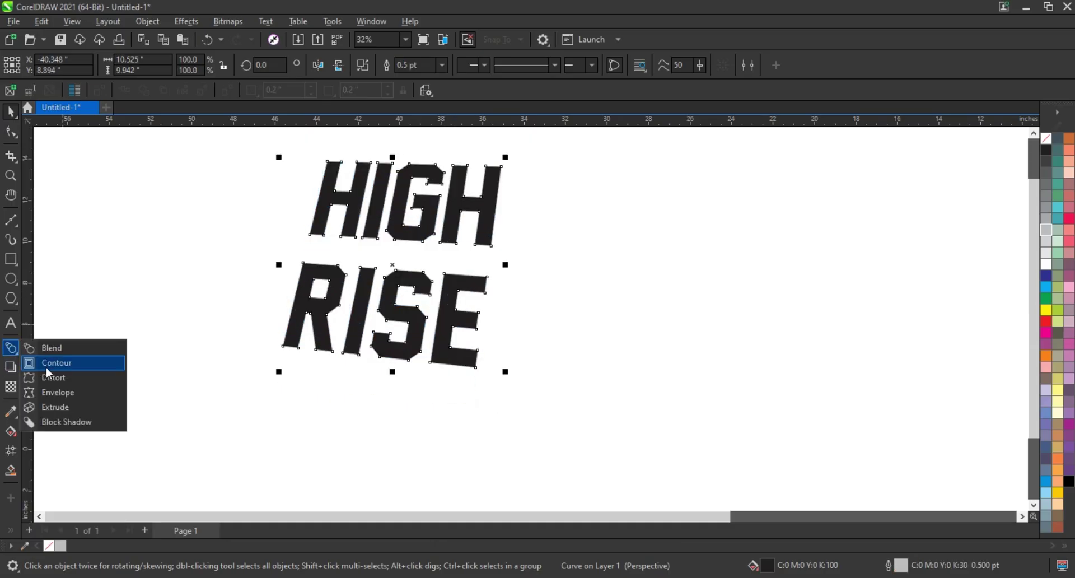
pyautogui.click(47, 404)
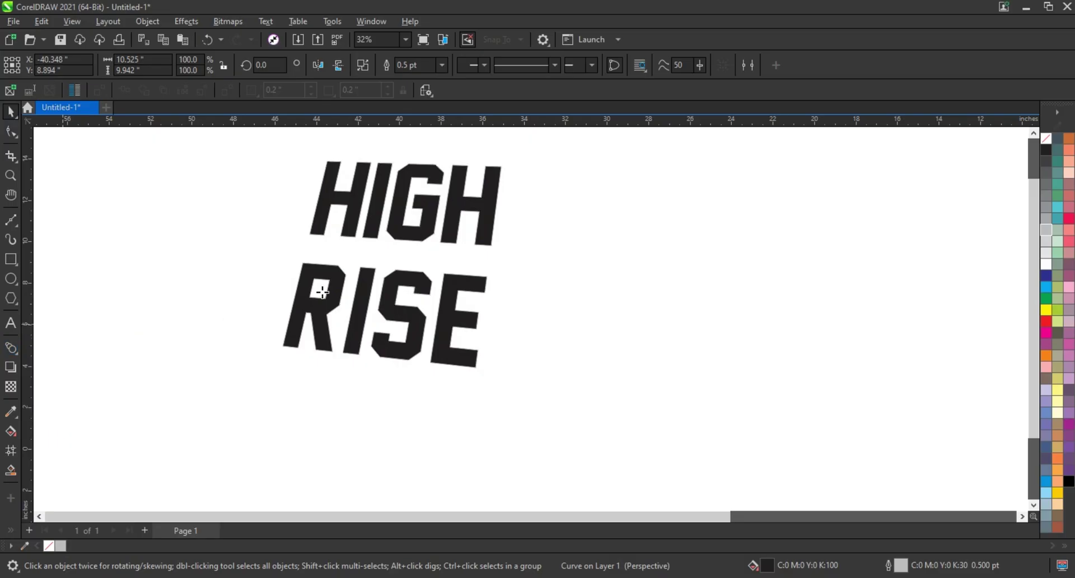
pyautogui.moveTo(393, 307); pyautogui.dragTo(398, 477)
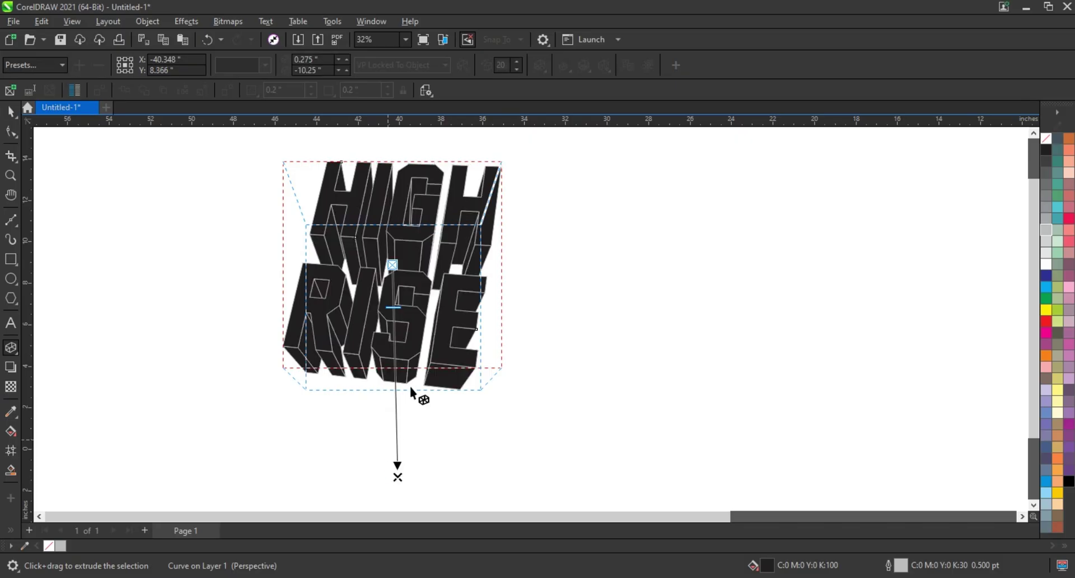
pyautogui.moveTo(397, 309); pyautogui.dragTo(396, 375)
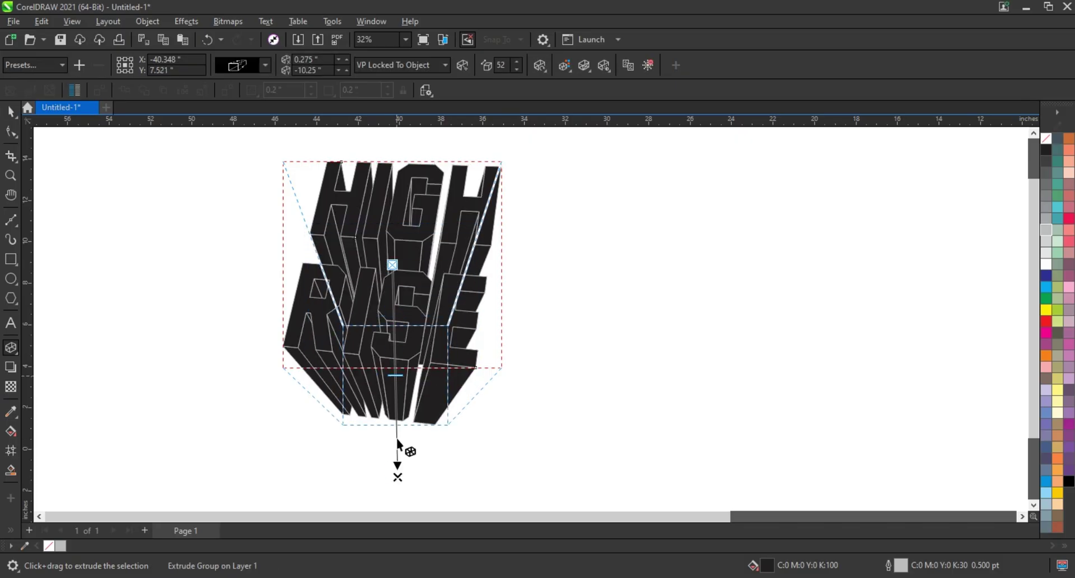
pyautogui.moveTo(396, 477)
pyautogui.mouseDown()
pyautogui.moveTo(420, 451)
pyautogui.moveTo(463, 442)
pyautogui.moveTo(497, 474)
pyautogui.mouseUp()
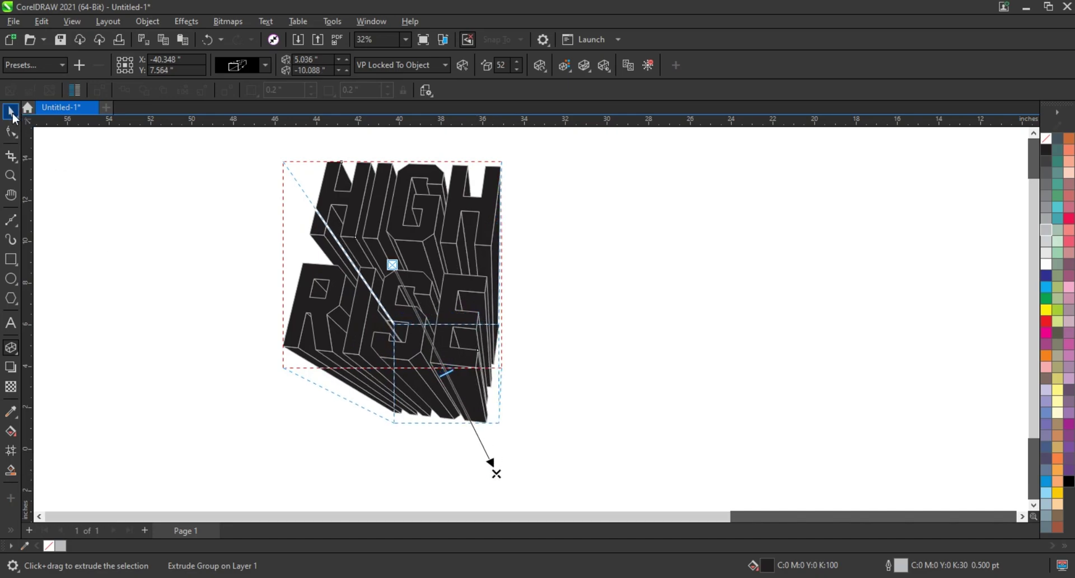
pyautogui.click(11, 112)
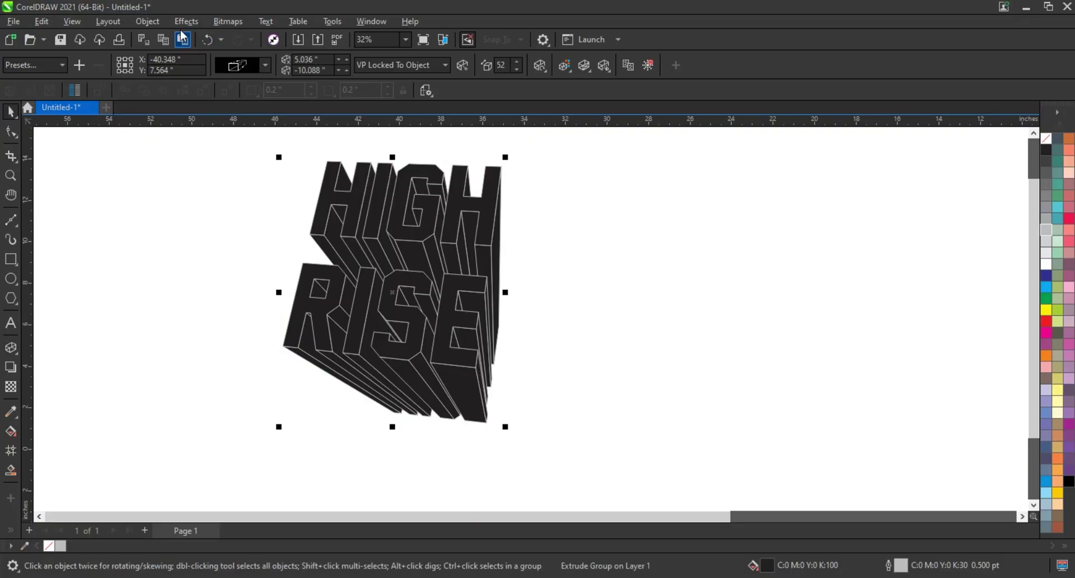
# Break the extrusion apart and select the resulting 52-object HIGH RISE group
pyautogui.click(147, 21)
pyautogui.click(153, 330)
pyautogui.click(267, 409)
pyautogui.click(479, 419)
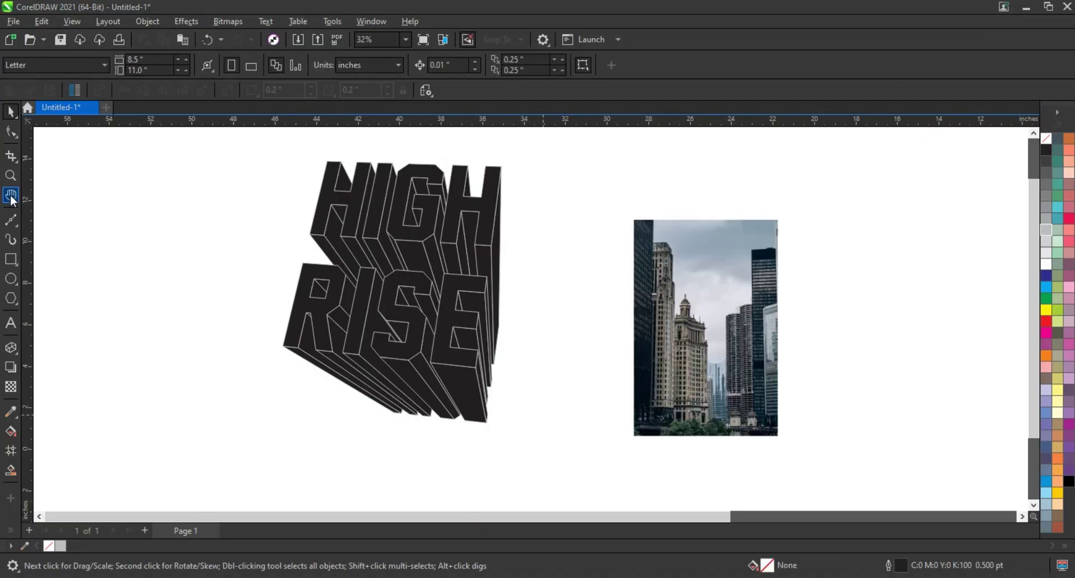
# Zoom in on the city skyscraper photo beside the lettering
pyautogui.press('z')
pyautogui.moveTo(571, 313); pyautogui.dragTo(821, 448)
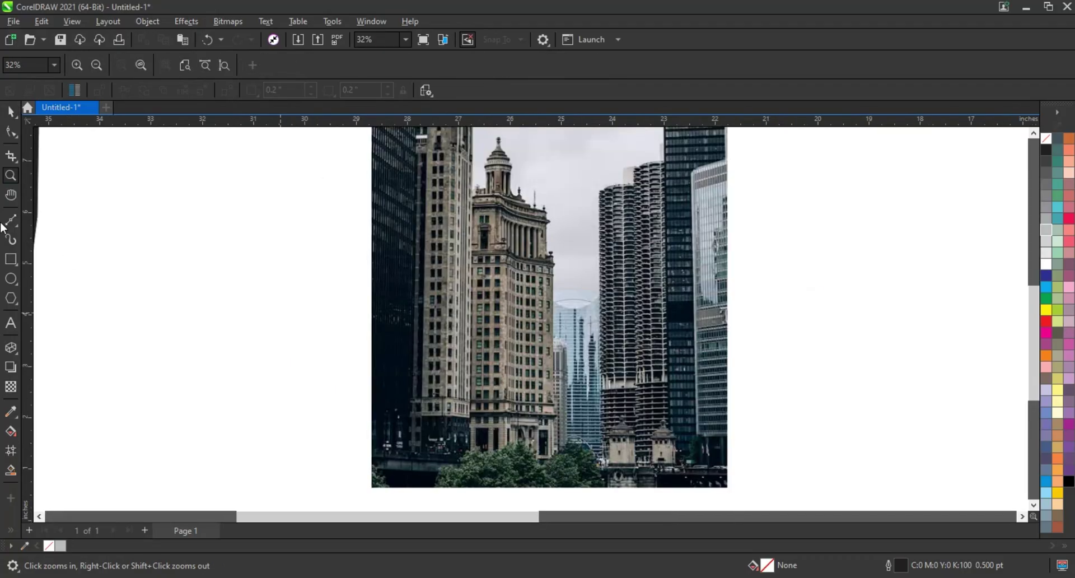
pyautogui.click(11, 259)
# Draw a tall rectangle over the central building and PowerClip the photo inside it
pyautogui.moveTo(507, 270); pyautogui.dragTo(549, 401)
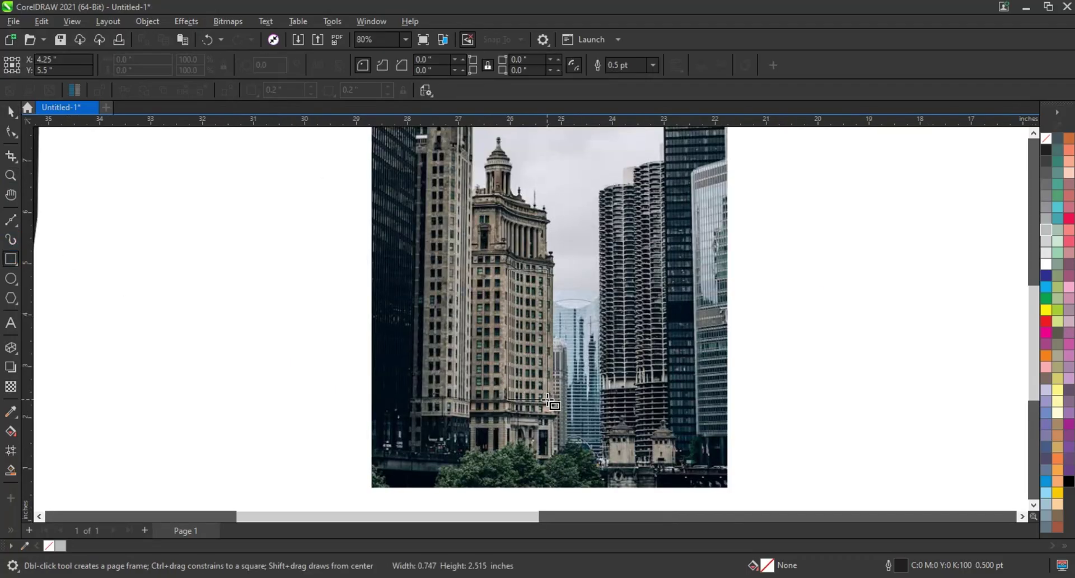
pyautogui.click(13, 131)
pyautogui.press('space')
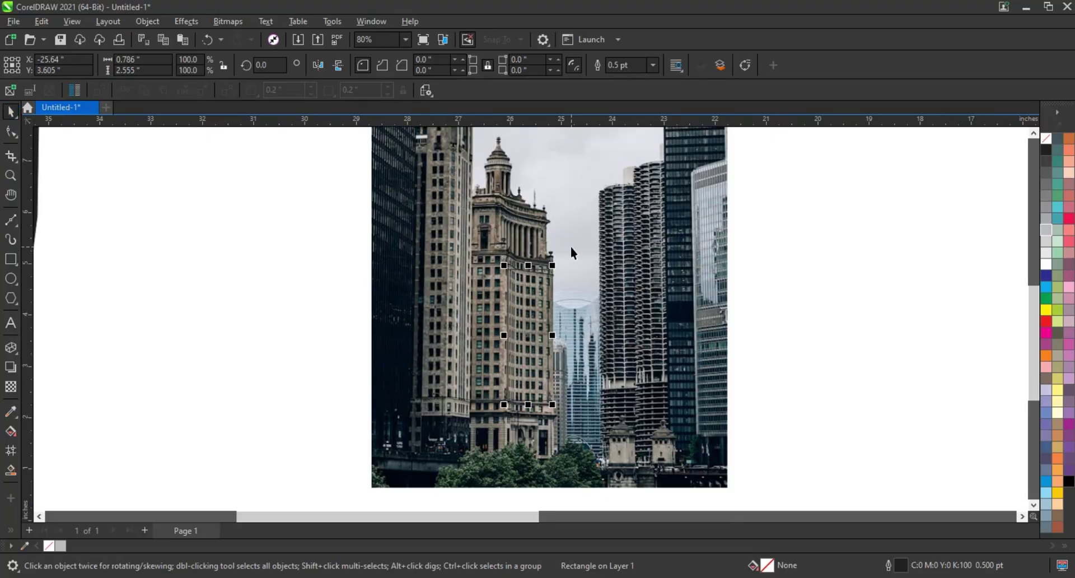
pyautogui.click(570, 247)
pyautogui.rightClick(571, 247)
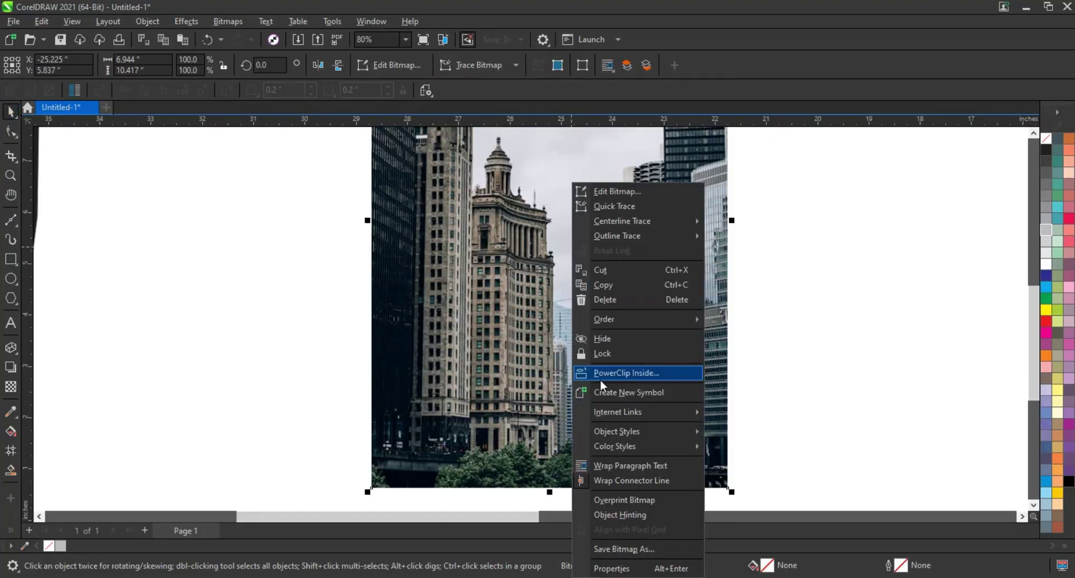
pyautogui.click(566, 374)
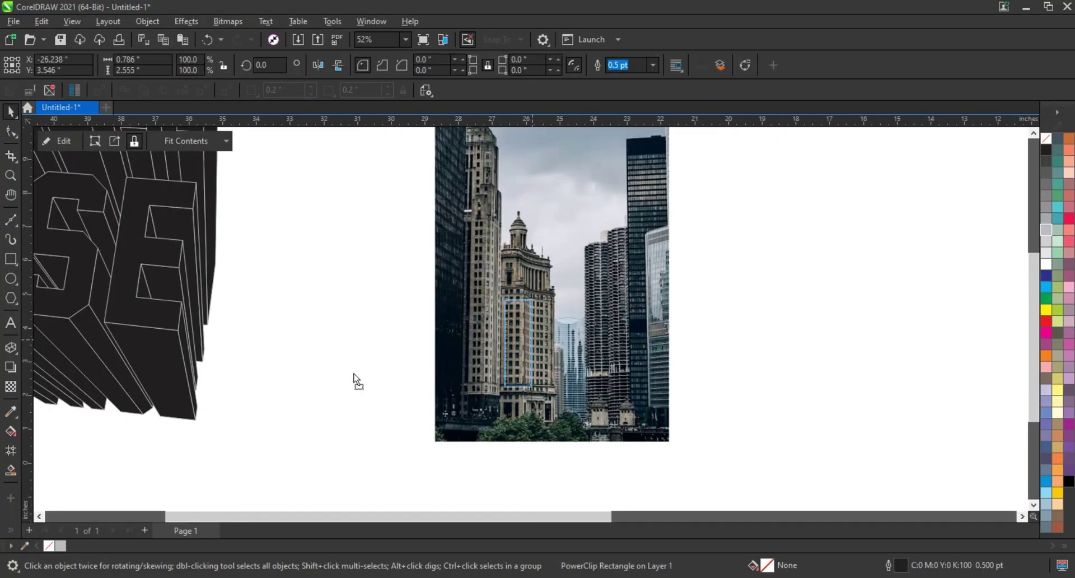
# Move the clipped building strip beside the lettering and remove its outline
pyautogui.moveTo(270, 401); pyautogui.dragTo(228, 407)
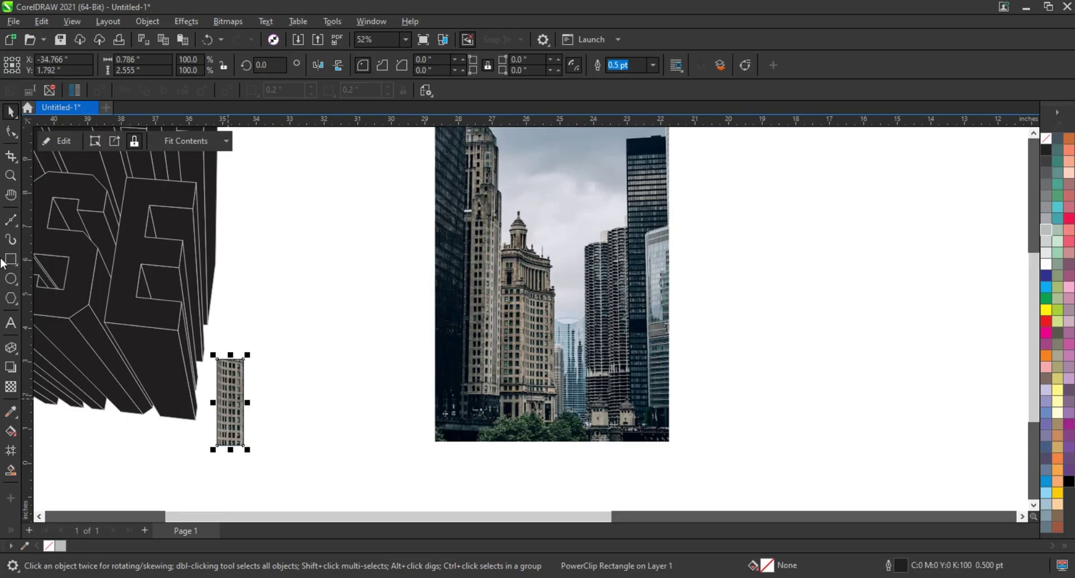
pyautogui.click(10, 176)
pyautogui.moveTo(79, 307); pyautogui.dragTo(303, 456)
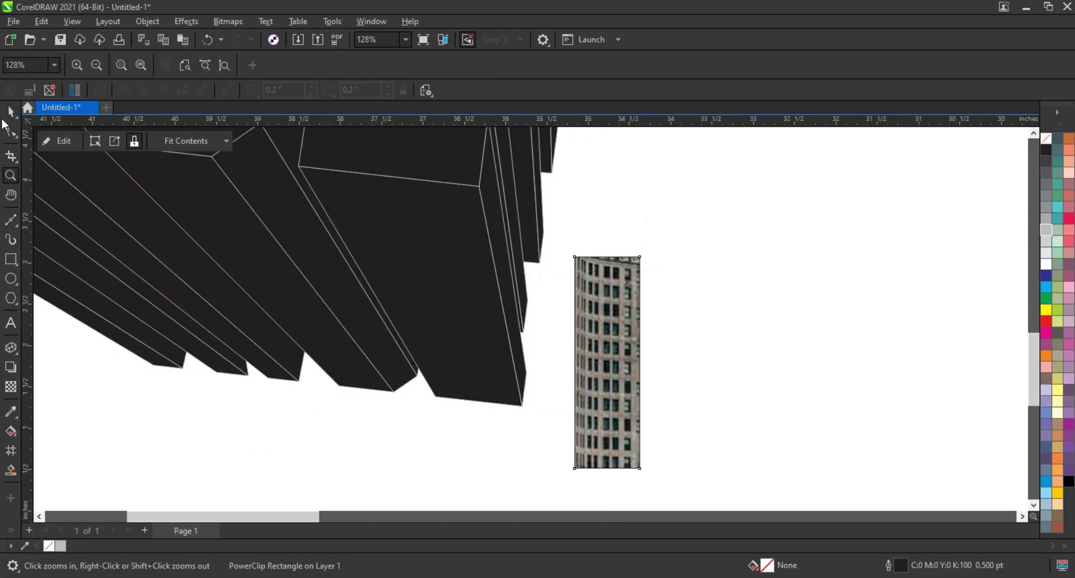
pyautogui.click(10, 112)
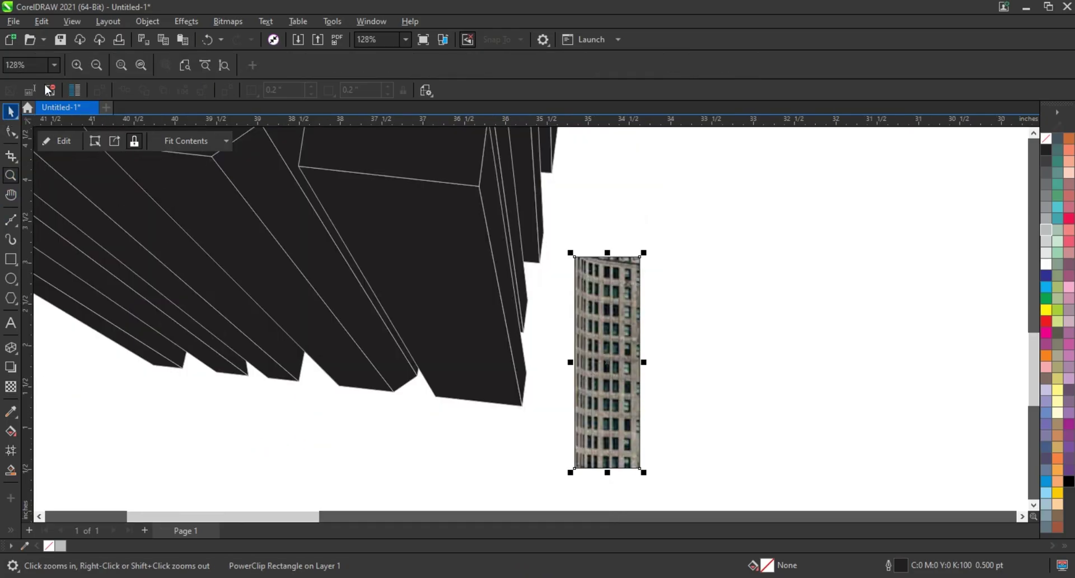
pyautogui.rightClick(1050, 139)
pyautogui.click(1035, 144)
# Convert the building strip to a Grayscale 500 dpi bitmap and move it toward the lettering
pyautogui.click(201, 23)
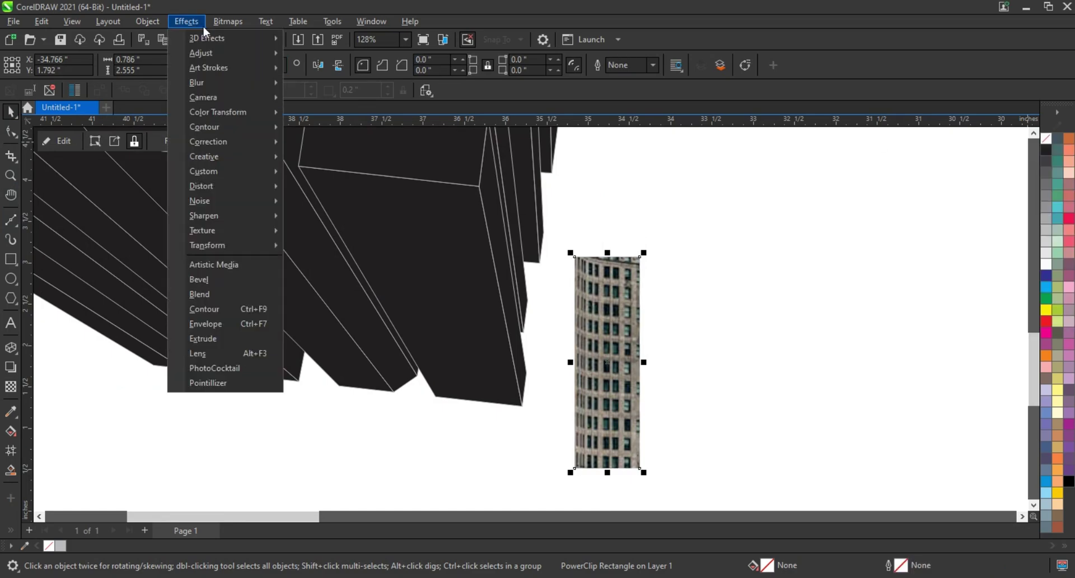
pyautogui.click(227, 21)
pyautogui.click(264, 38)
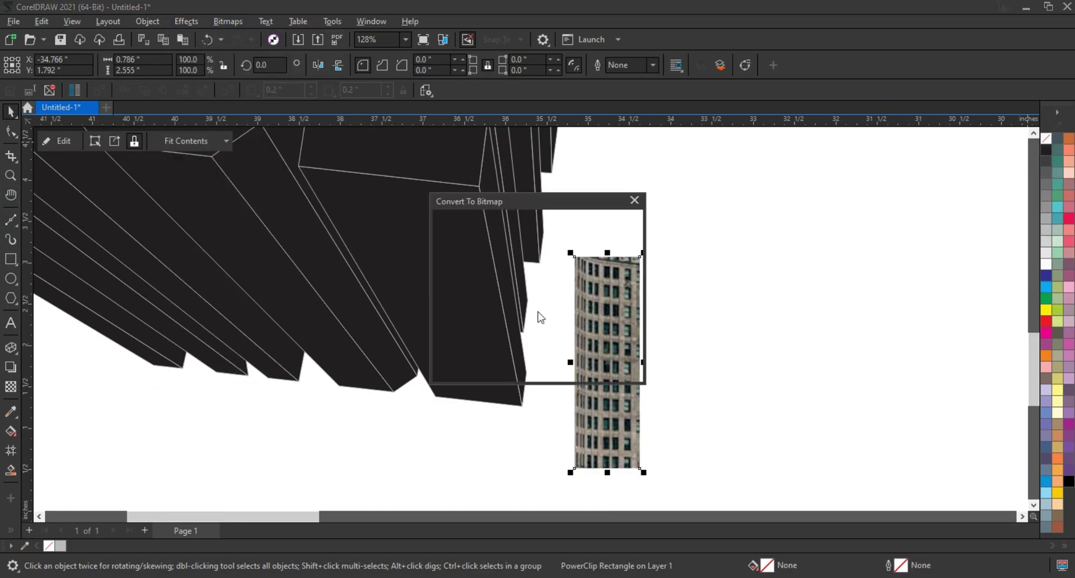
pyautogui.click(565, 254)
pyautogui.click(560, 289)
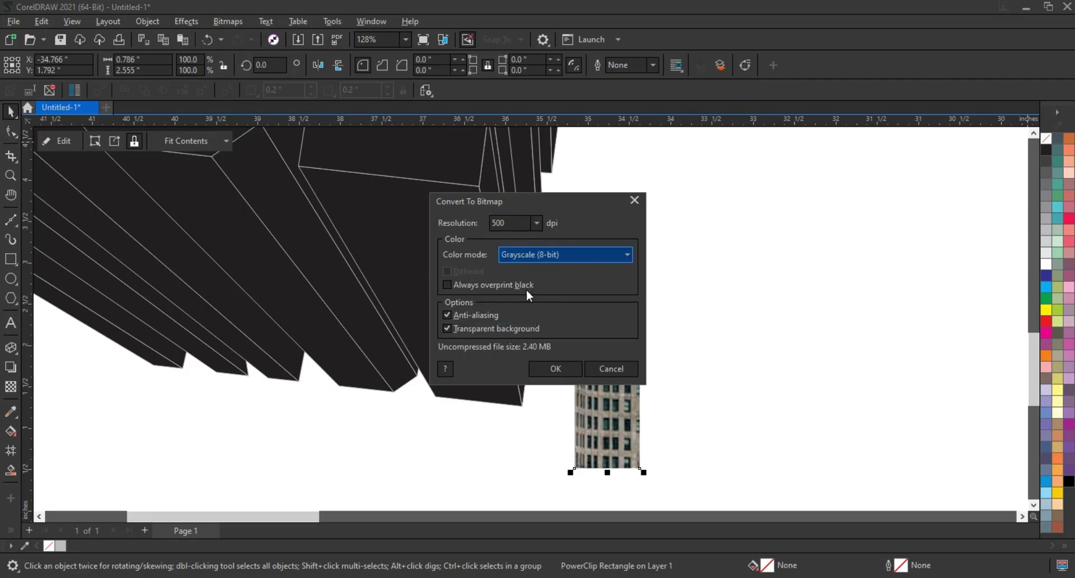
pyautogui.click(556, 369)
pyautogui.moveTo(616, 350); pyautogui.dragTo(466, 254)
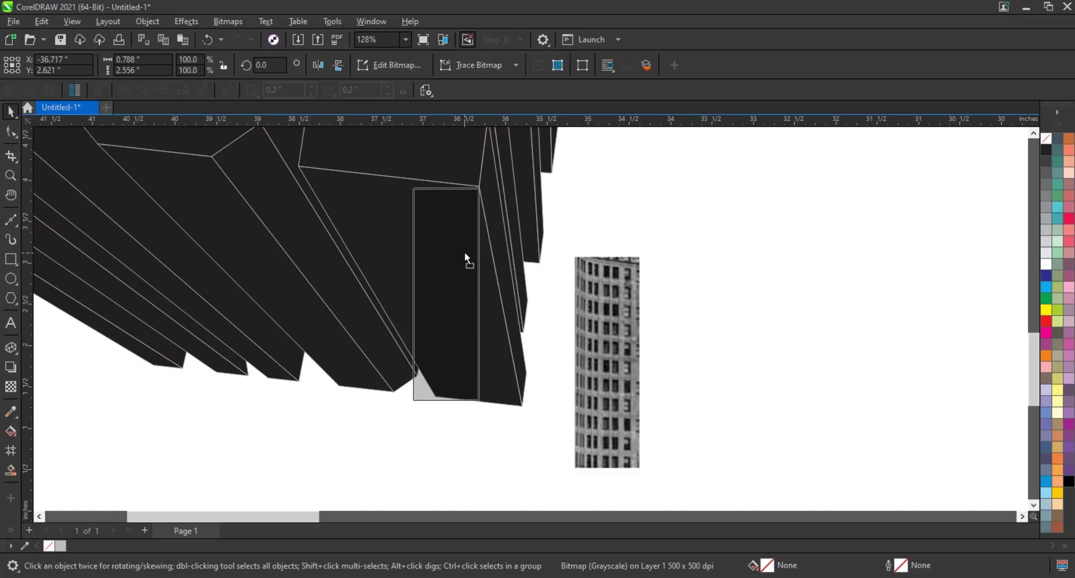
# Place the grayscale strip on the E's side face and perspective-fit its four corners to that face
pyautogui.moveTo(466, 253); pyautogui.dragTo(465, 250)
pyautogui.click(177, 20)
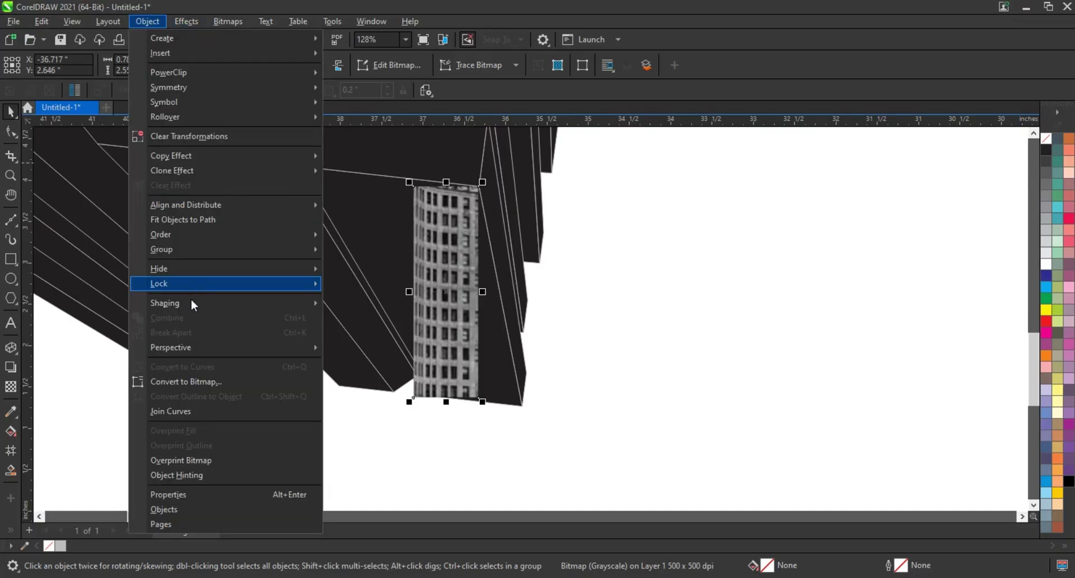
pyautogui.moveTo(170, 347)
pyautogui.click(362, 348)
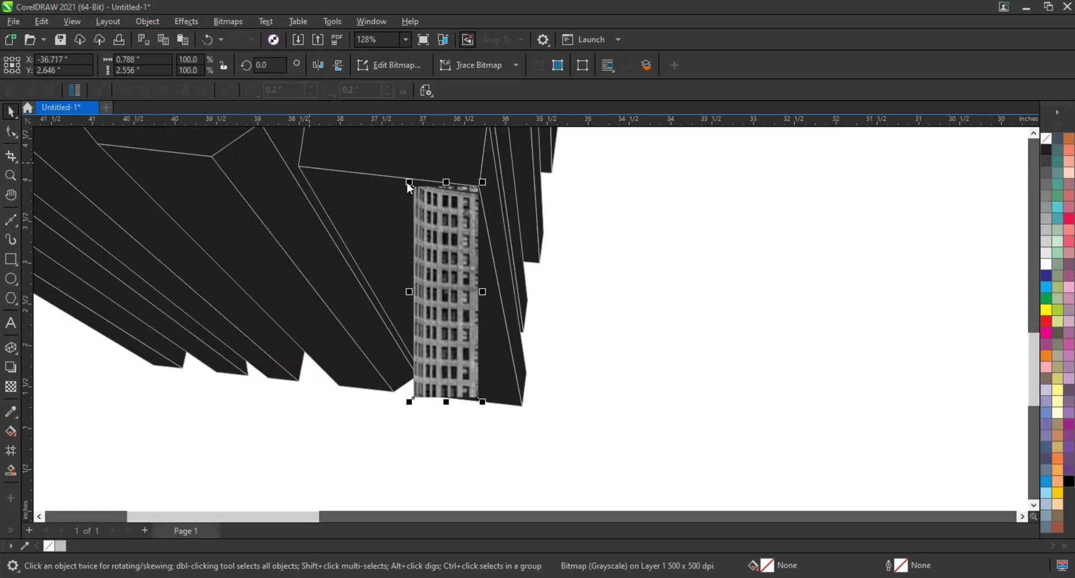
pyautogui.moveTo(412, 186); pyautogui.dragTo(301, 167)
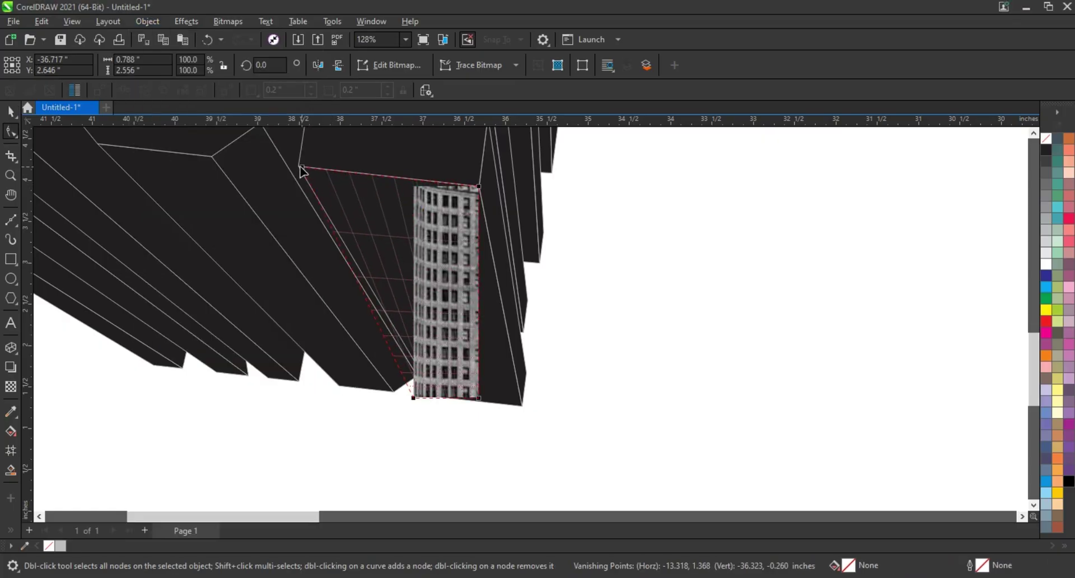
pyautogui.moveTo(477, 401); pyautogui.dragTo(520, 411)
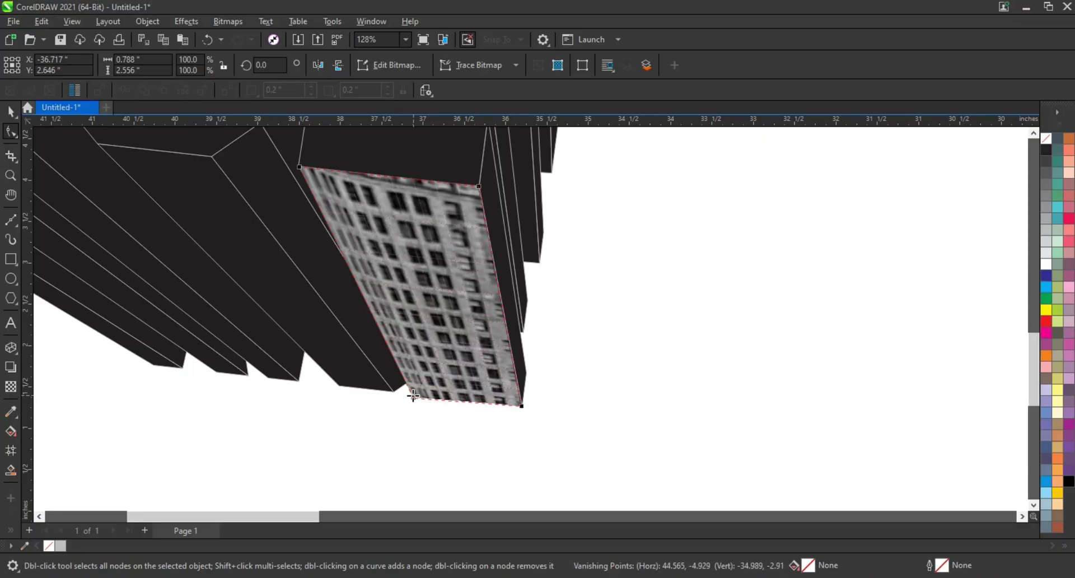
pyautogui.moveTo(414, 397)
pyautogui.mouseDown()
pyautogui.moveTo(450, 397)
pyautogui.moveTo(438, 399)
pyautogui.mouseUp()
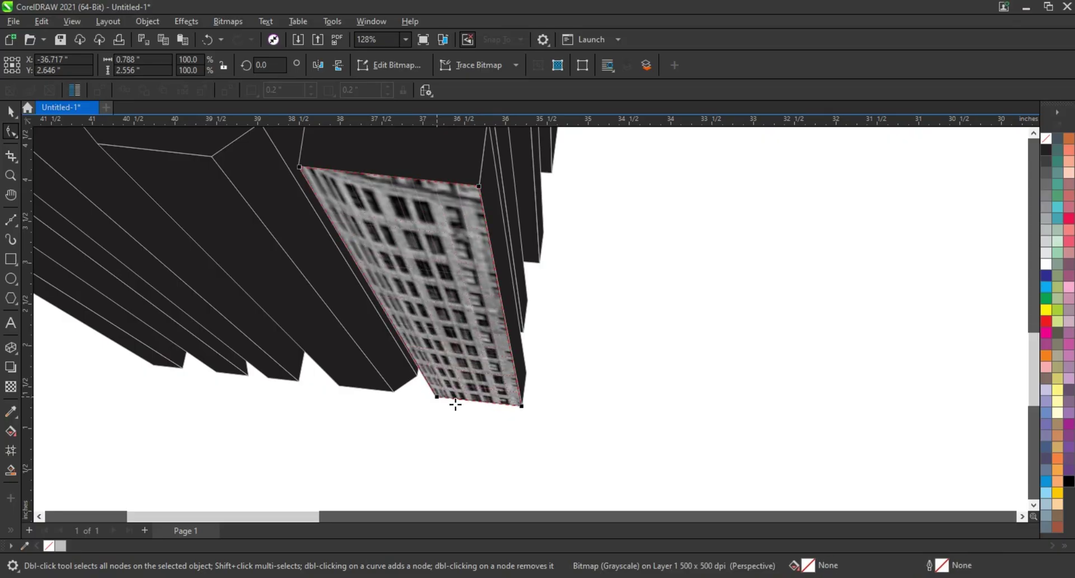
pyautogui.click(523, 405)
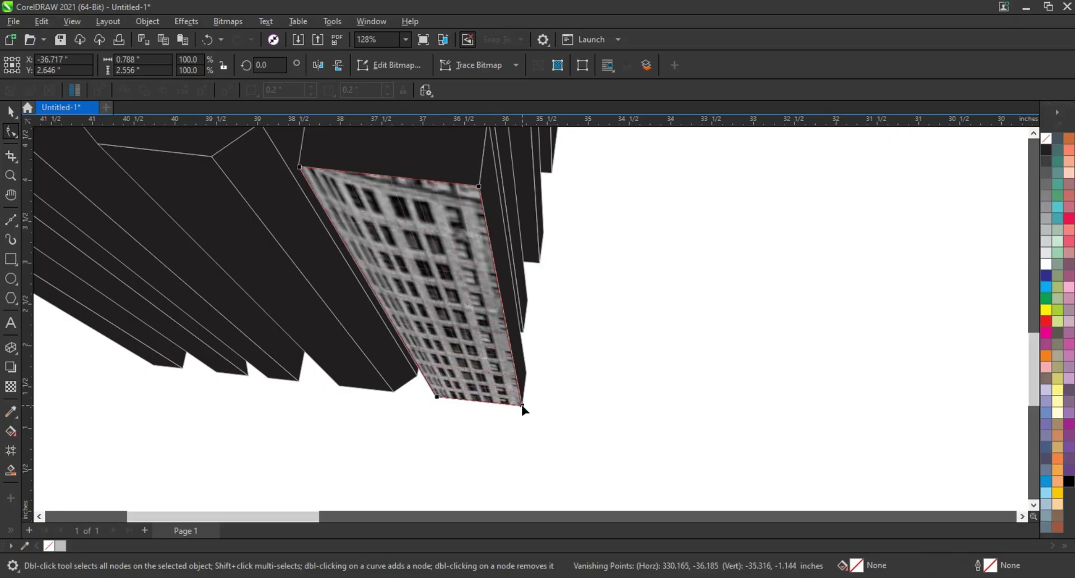
pyautogui.click(298, 168)
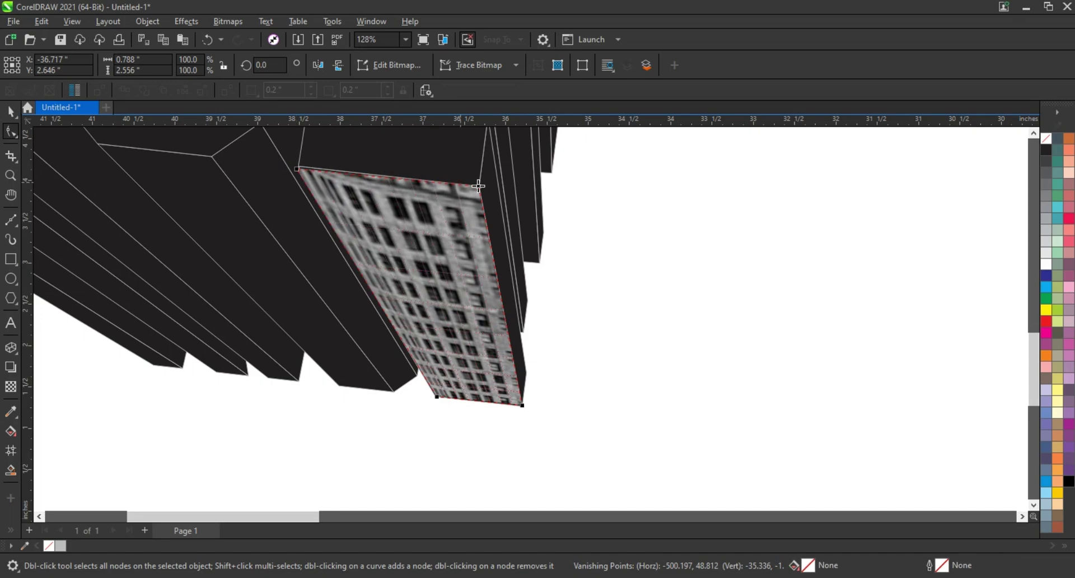
pyautogui.click(478, 186)
pyautogui.click(9, 114)
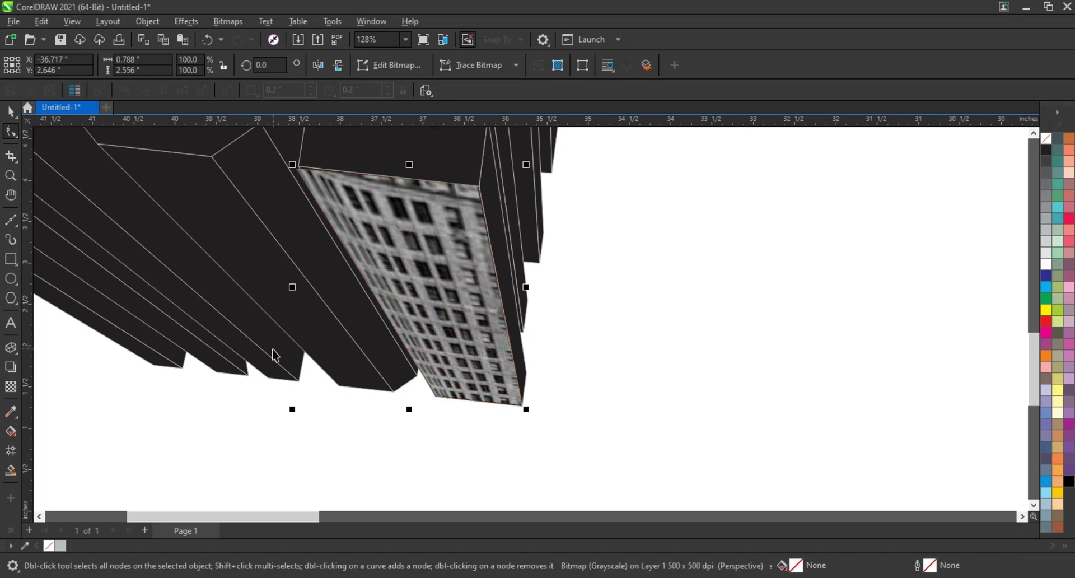
pyautogui.scroll(-4, 336, 314)
pyautogui.click(476, 379)
# Zoom in on RISE and select the grayscale building bitmap
pyautogui.scroll(-2, 477, 383)
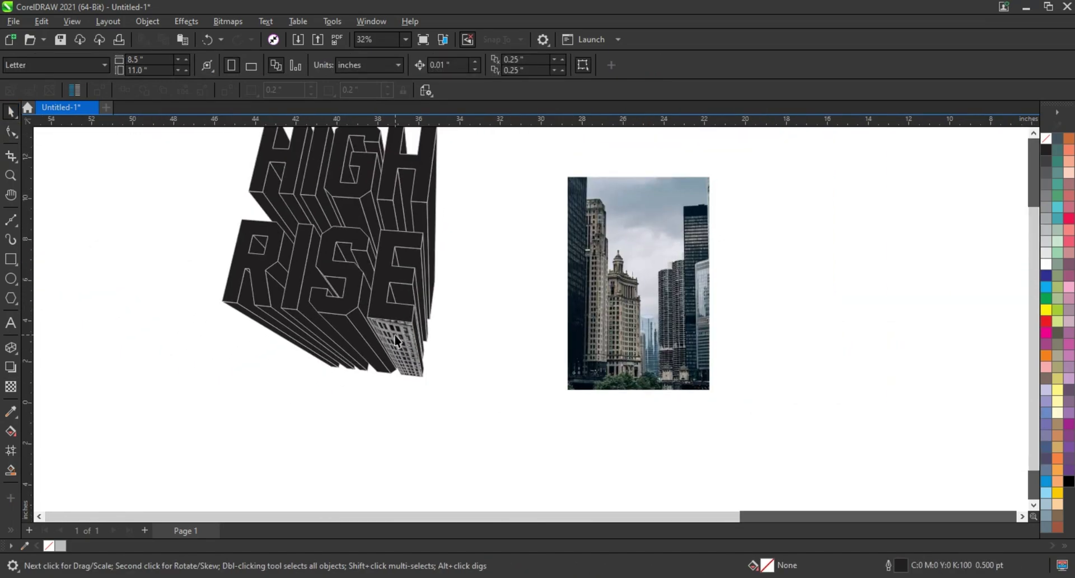
pyautogui.click(11, 176)
pyautogui.moveTo(340, 244); pyautogui.dragTo(496, 411)
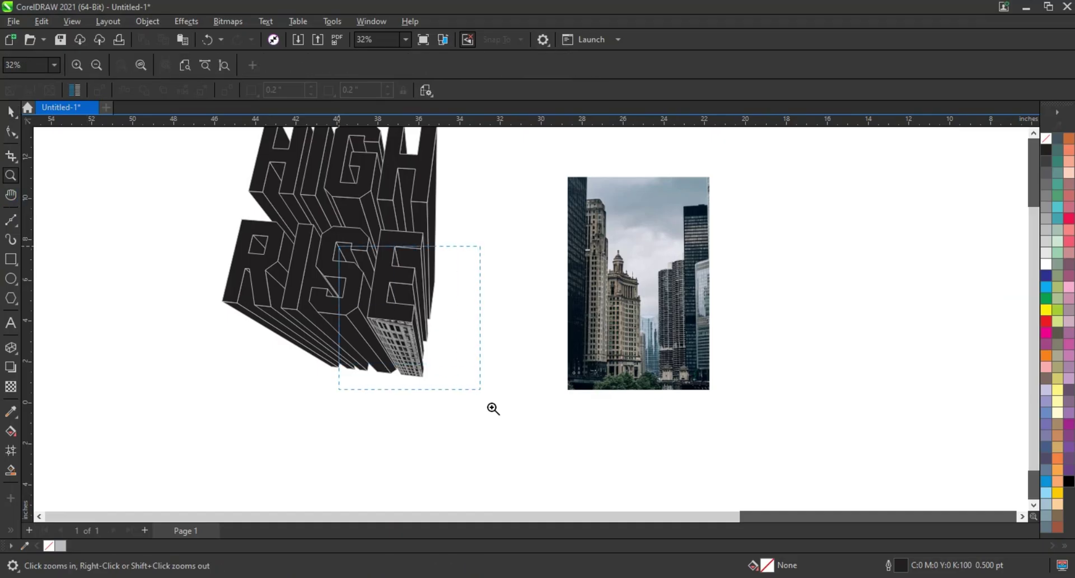
pyautogui.click(11, 114)
pyautogui.click(513, 362)
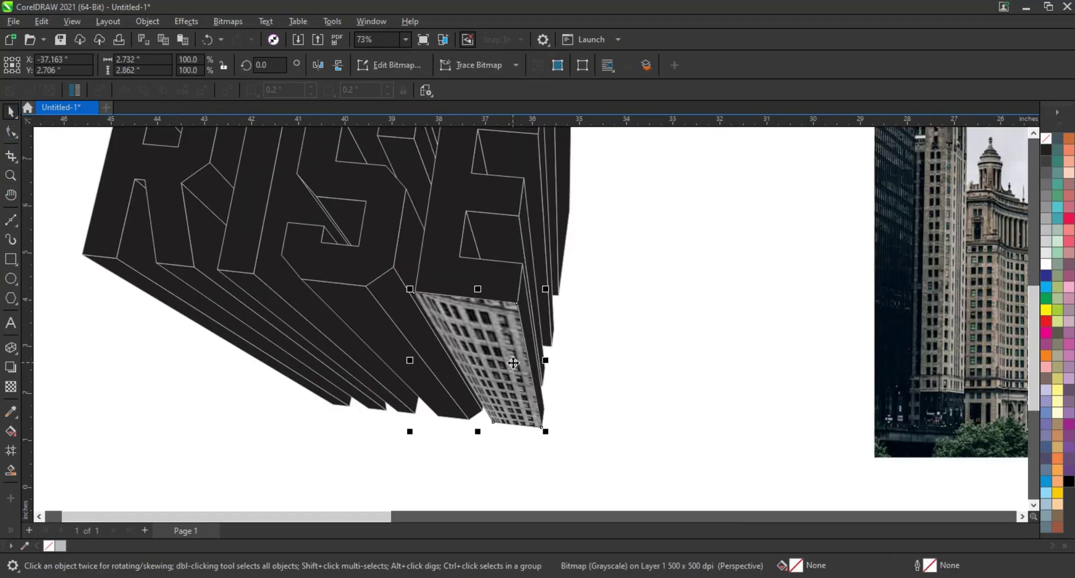
pyautogui.click(5, 176)
pyautogui.moveTo(376, 233); pyautogui.dragTo(641, 422)
# Realign the bitmap's perspective corners onto the E's narrow side face
pyautogui.click(10, 131)
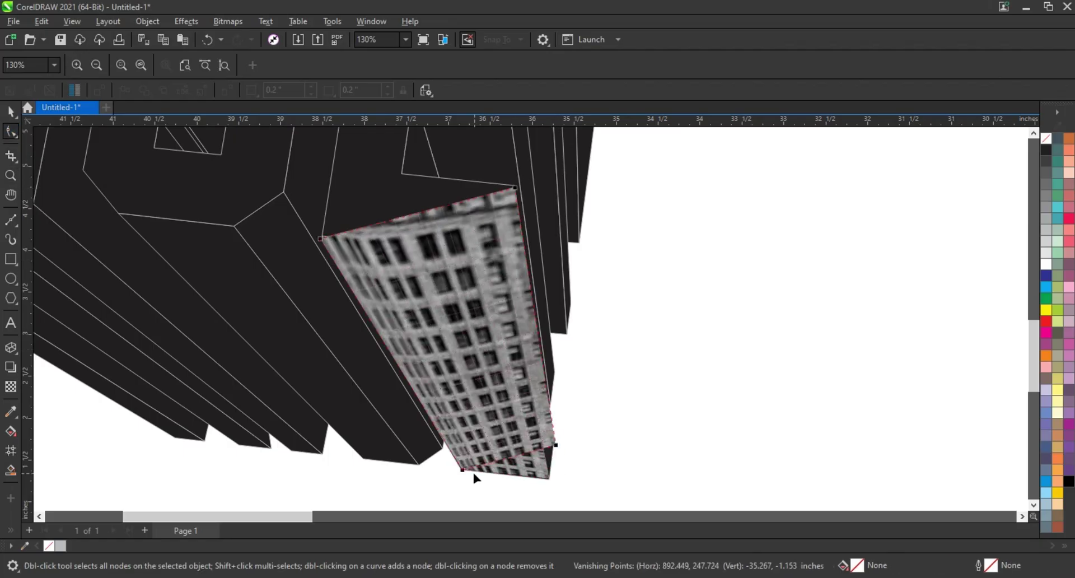
pyautogui.moveTo(549, 476); pyautogui.dragTo(548, 477)
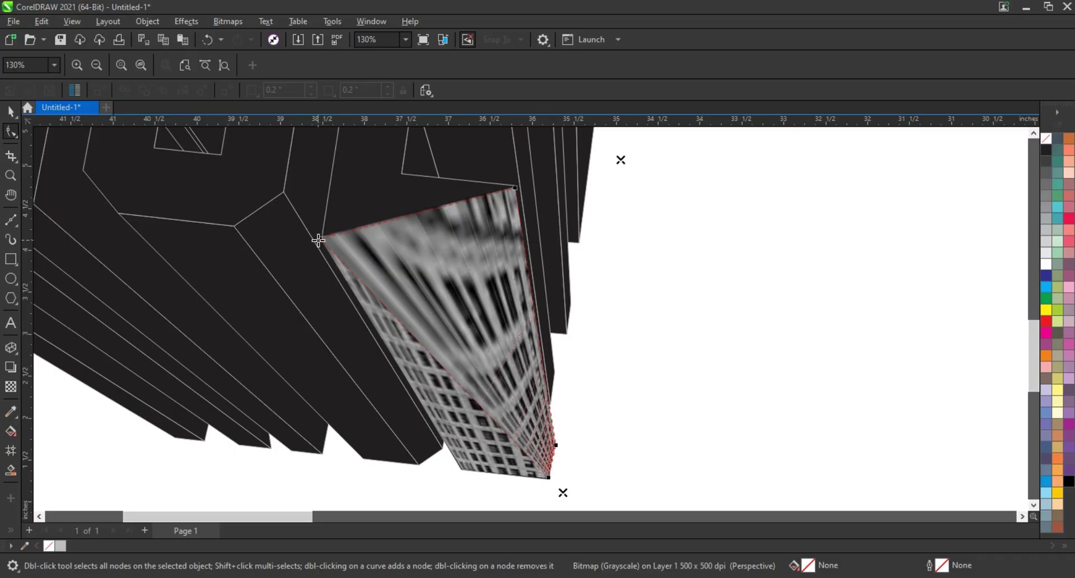
pyautogui.moveTo(318, 240); pyautogui.dragTo(505, 268)
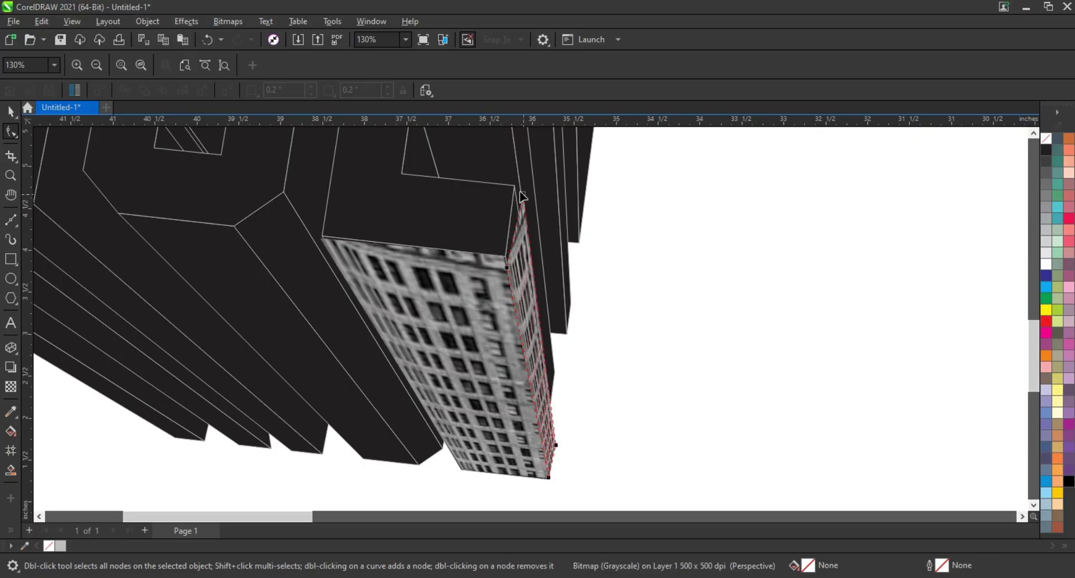
pyautogui.moveTo(520, 192); pyautogui.dragTo(516, 188)
pyautogui.moveTo(506, 267); pyautogui.dragTo(506, 261)
# Apply a Gamma adjustment to the facade texture on the narrow face
pyautogui.click(11, 112)
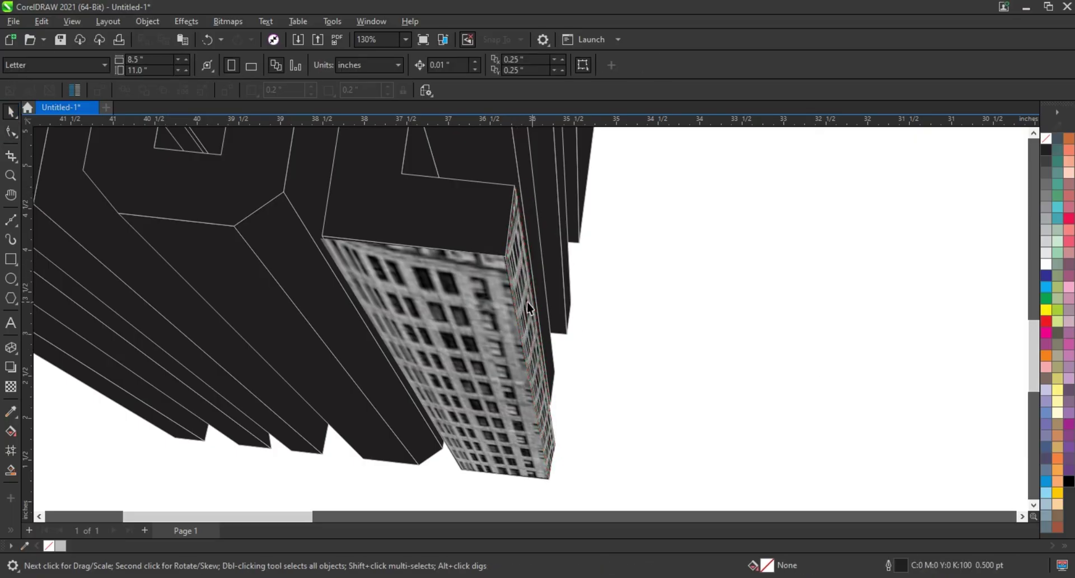
pyautogui.click(186, 22)
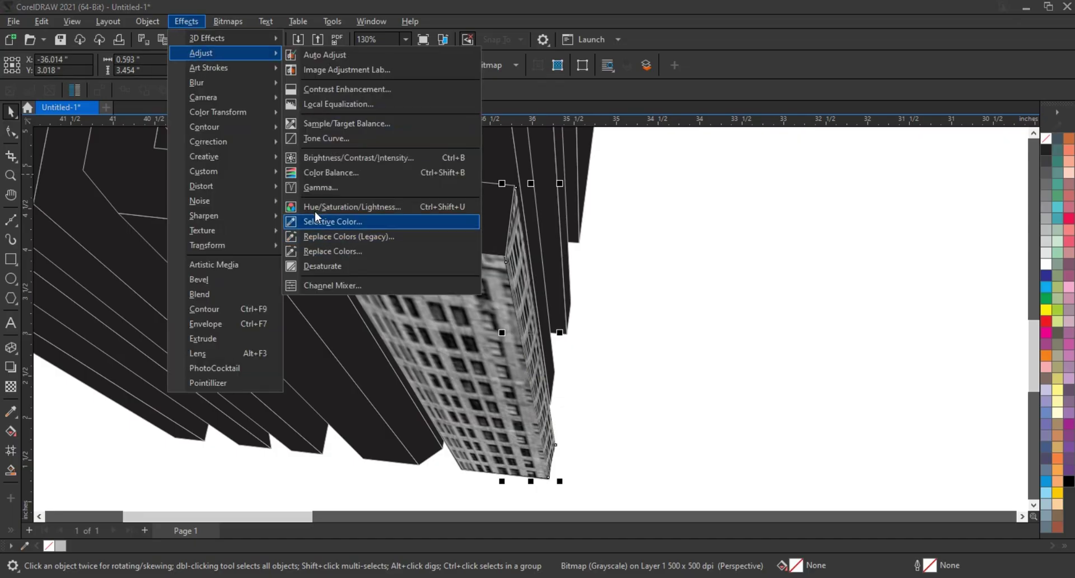
pyautogui.click(321, 187)
pyautogui.moveTo(555, 254)
pyautogui.mouseDown()
pyautogui.moveTo(822, 282)
pyautogui.moveTo(791, 301)
pyautogui.mouseUp()
pyautogui.click(795, 299)
pyautogui.click(842, 350)
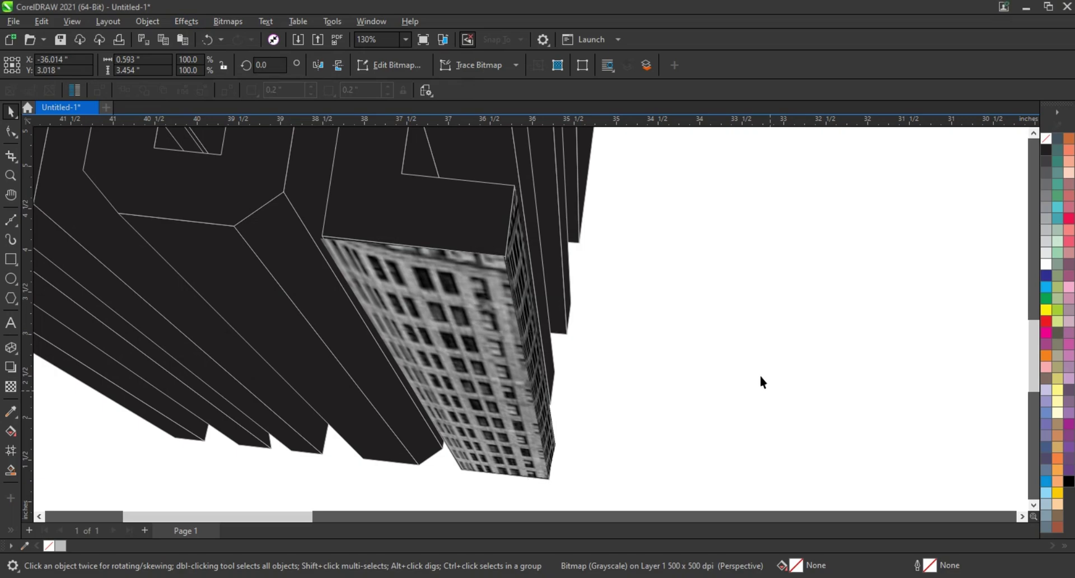
pyautogui.scroll(-2, 759, 374)
pyautogui.scroll(-2, 760, 374)
# Zoom in on the city skyscraper photo
pyautogui.scroll(2, 200, 212)
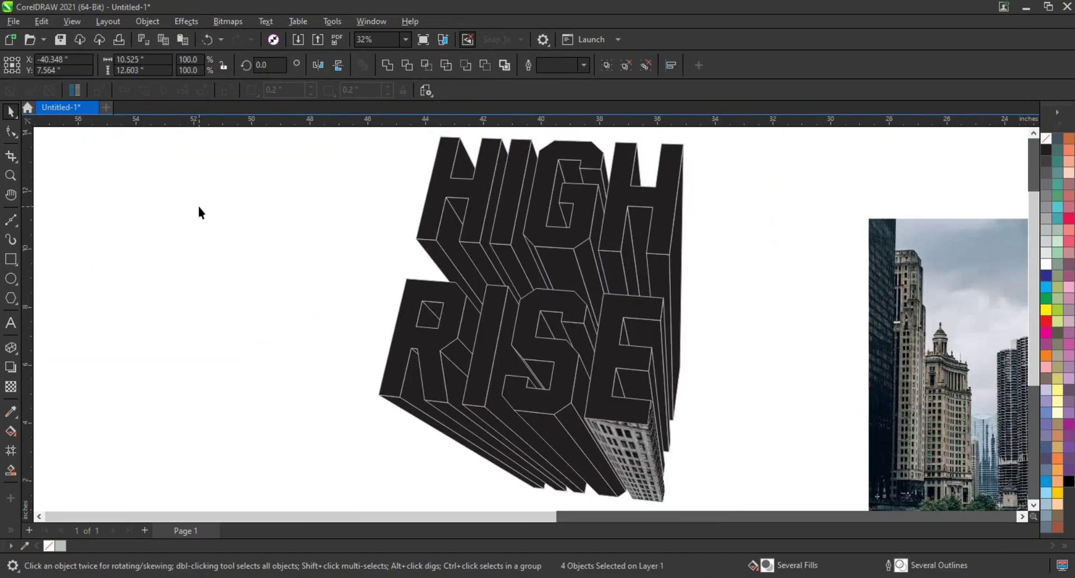
pyautogui.click(10, 175)
pyautogui.scroll(-2, 745, 256)
pyautogui.moveTo(745, 256); pyautogui.dragTo(884, 452)
pyautogui.press('F6')
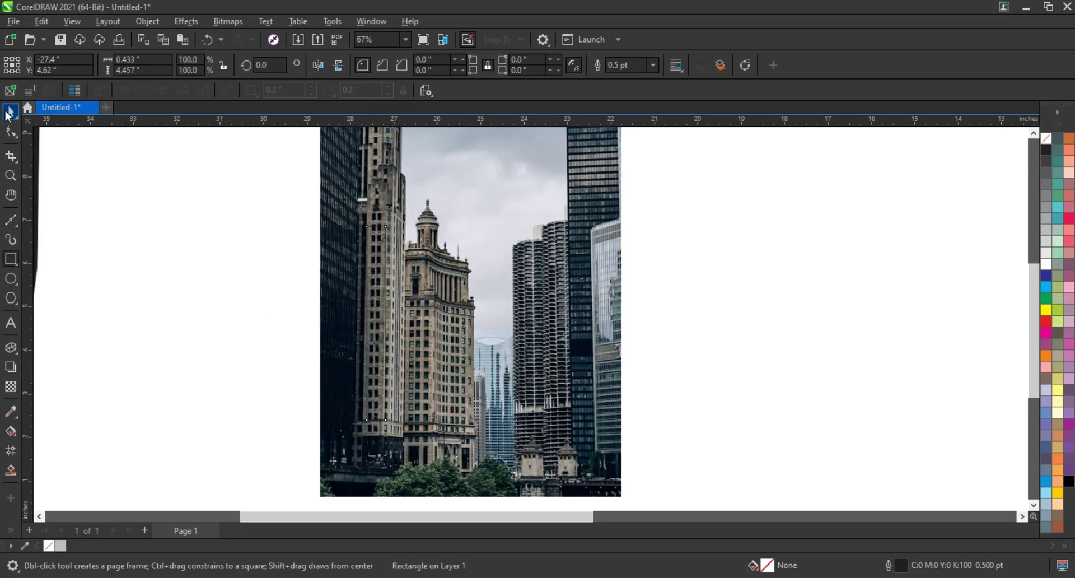
pyautogui.press('space')
# PowerClip the city photo inside the thin rectangle beside the E
pyautogui.click(551, 310)
pyautogui.rightClick(553, 309)
pyautogui.click(618, 373)
pyautogui.scroll(-1, 728, 403)
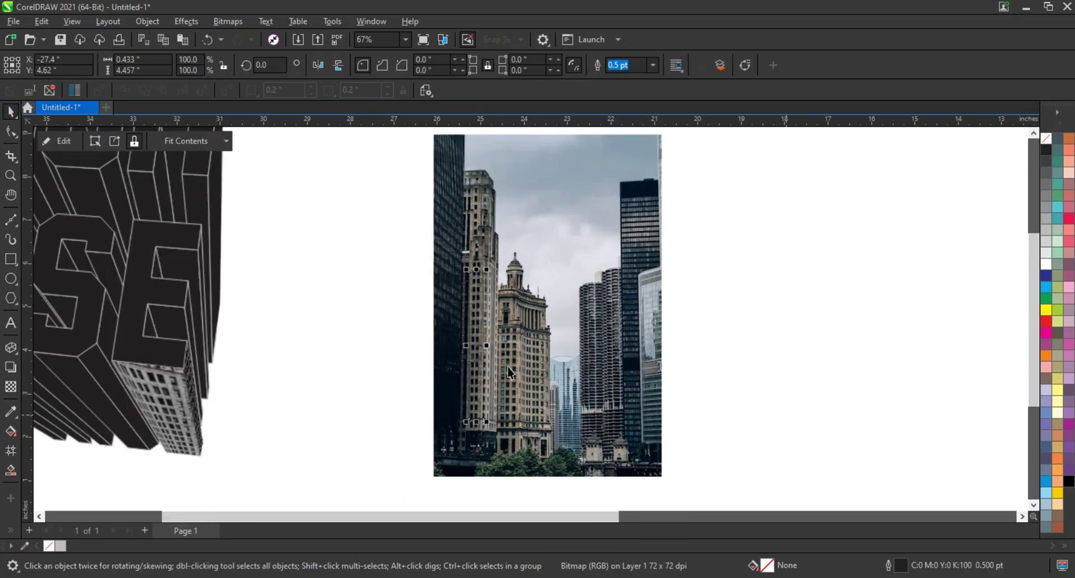
pyautogui.scroll(-1, 536, 381)
pyautogui.click(212, 399)
pyautogui.scroll(4, 391, 265)
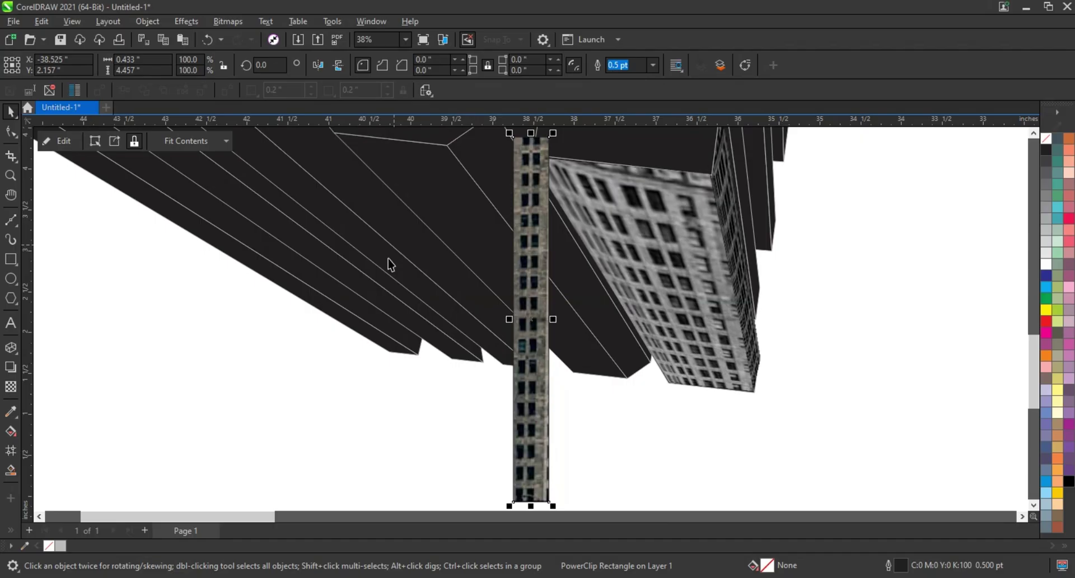
# Remove the strip's outline and convert it to a Grayscale 500 dpi bitmap
pyautogui.rightClick(1046, 139)
pyautogui.click(984, 146)
pyautogui.click(228, 21)
pyautogui.click(255, 35)
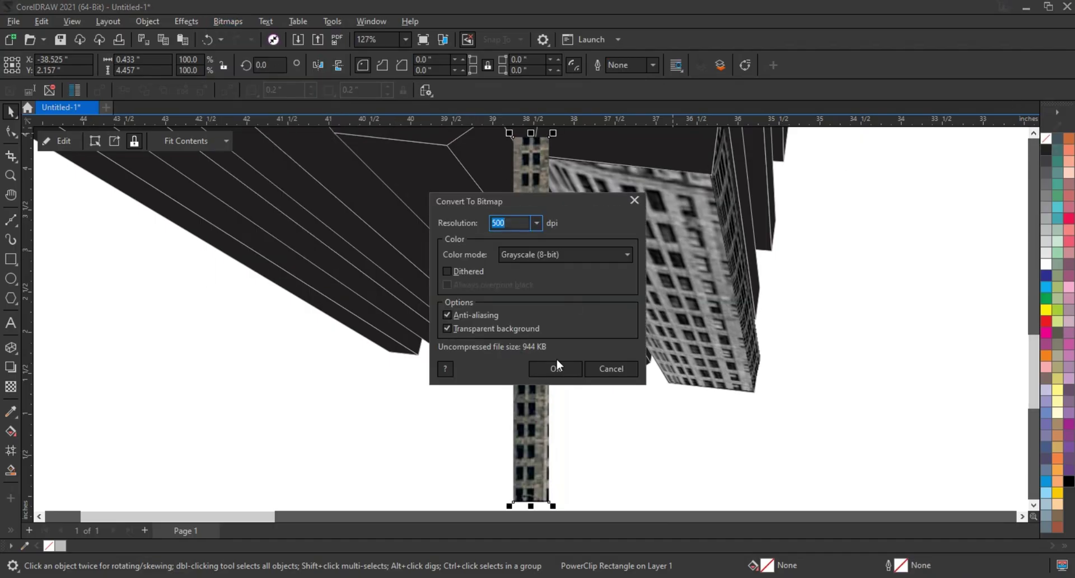
pyautogui.click(556, 368)
pyautogui.scroll(1, 704, 197)
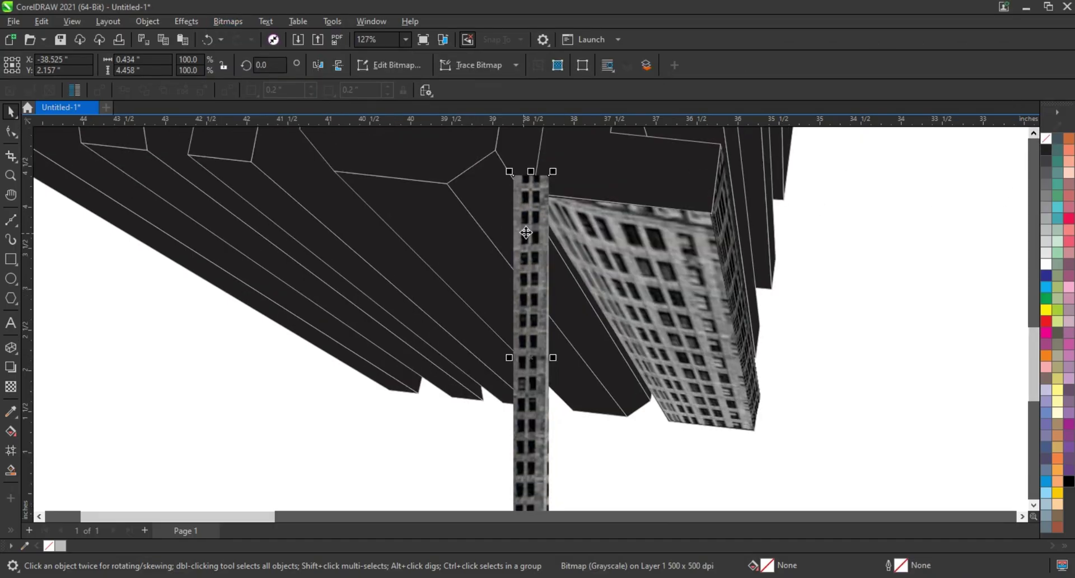
# Move the grayscale building strip over the lettering and add a perspective to it
pyautogui.moveTo(527, 233); pyautogui.dragTo(345, 228)
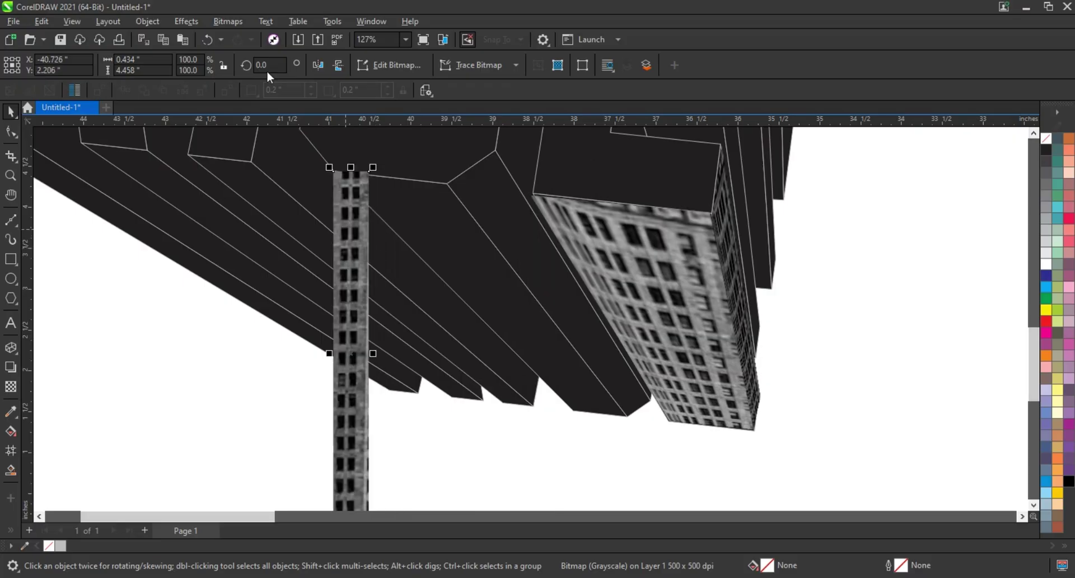
pyautogui.click(147, 21)
pyautogui.click(426, 347)
pyautogui.scroll(-1, 414, 348)
# Drag the strip's perspective corners to fit the side face beside the E
pyautogui.moveTo(371, 464)
pyautogui.mouseDown()
pyautogui.moveTo(540, 388)
pyautogui.moveTo(506, 378)
pyautogui.mouseUp()
pyautogui.moveTo(506, 378); pyautogui.dragTo(505, 388)
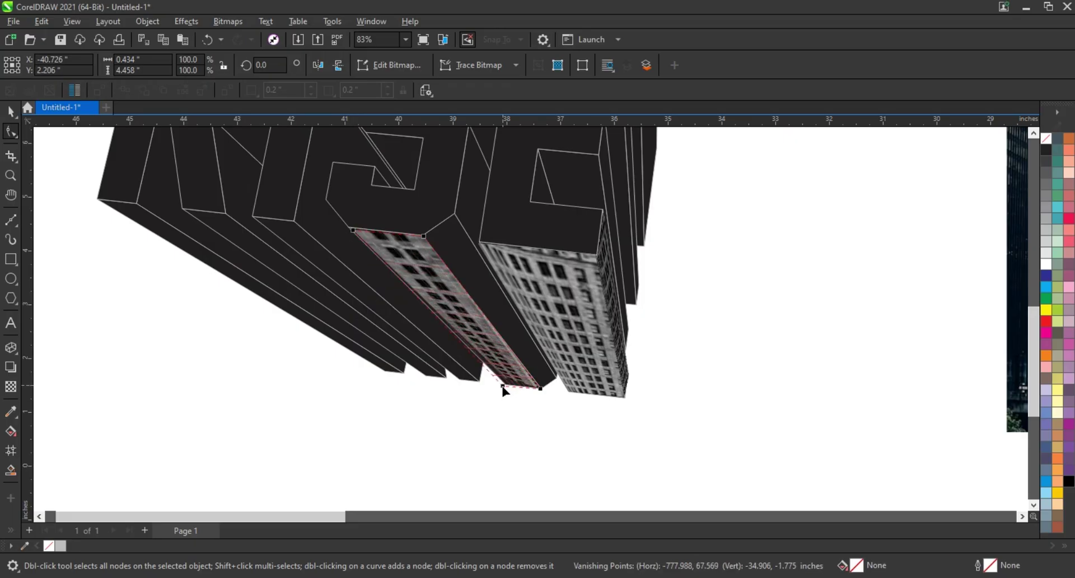
pyautogui.moveTo(283, 168); pyautogui.dragTo(706, 413)
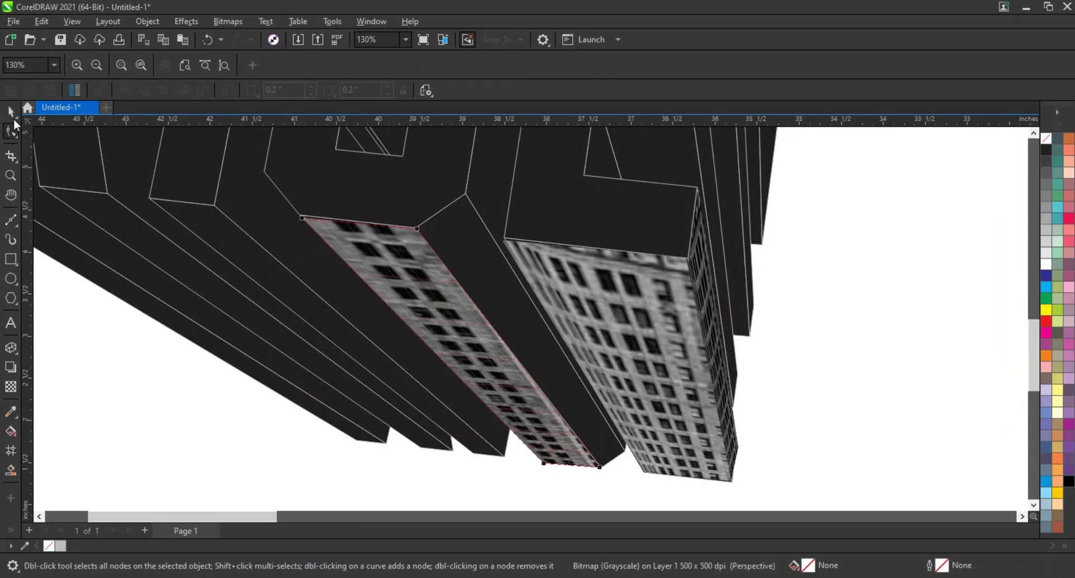
pyautogui.press('space')
pyautogui.press('space')
pyautogui.moveTo(418, 229); pyautogui.dragTo(466, 194)
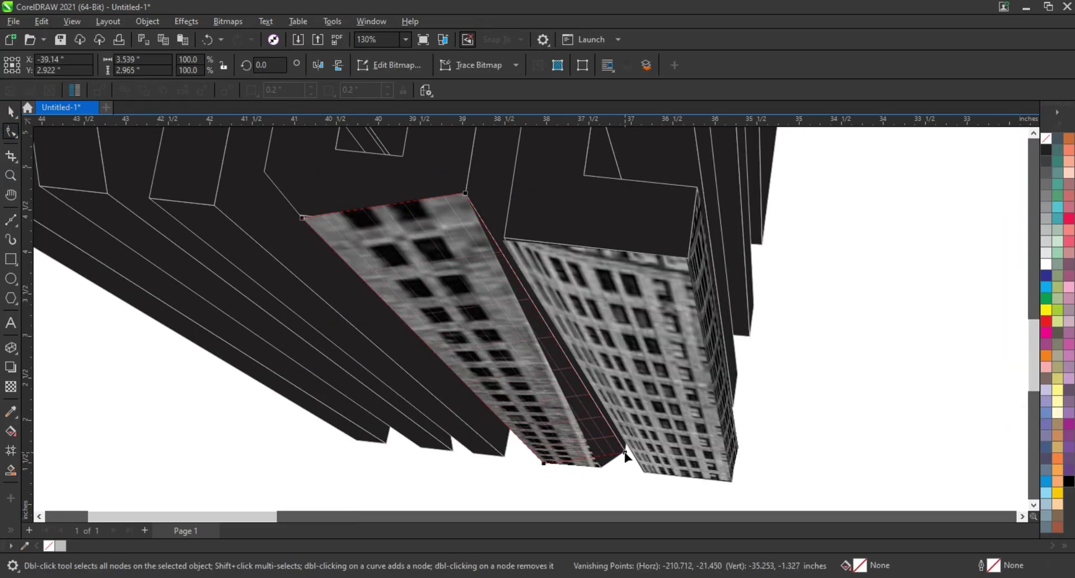
pyautogui.moveTo(600, 466); pyautogui.dragTo(625, 451)
pyautogui.moveTo(303, 218); pyautogui.dragTo(418, 227)
pyautogui.press('space')
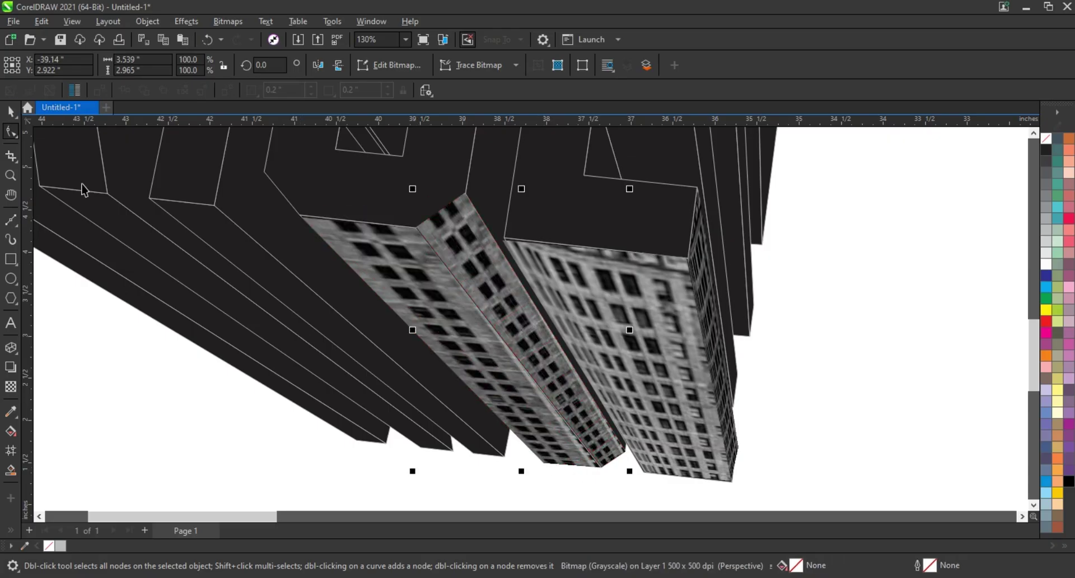
# Bring up the Gamma adjustment for the fitted strip
pyautogui.click(186, 21)
pyautogui.click(336, 190)
pyautogui.moveTo(746, 249); pyautogui.dragTo(764, 250)
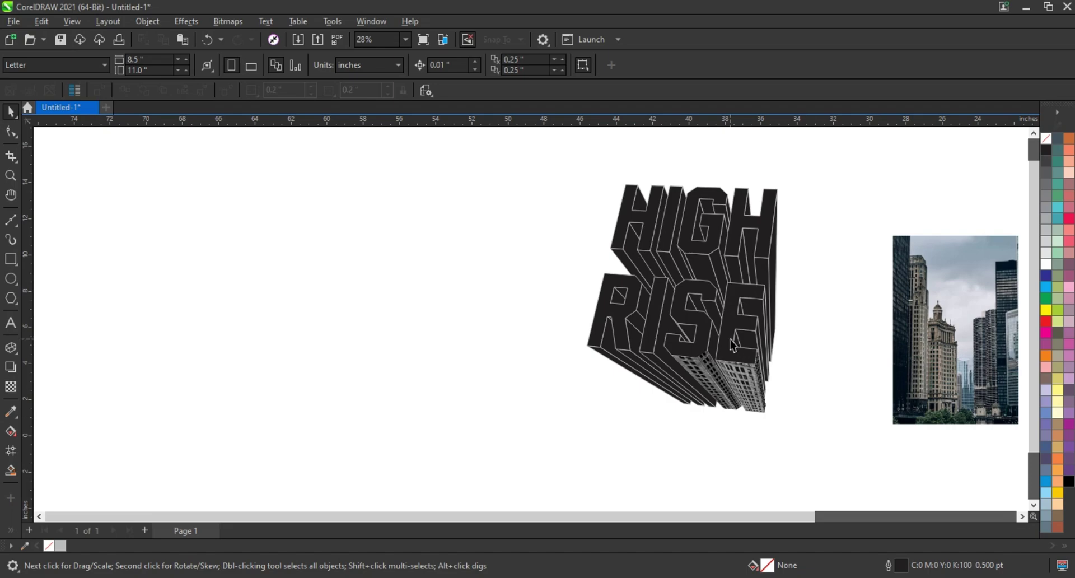
# Select the grayscale building bitmap and finish its perspective edit
pyautogui.click(552, 330)
pyautogui.press('space')
pyautogui.click(619, 359)
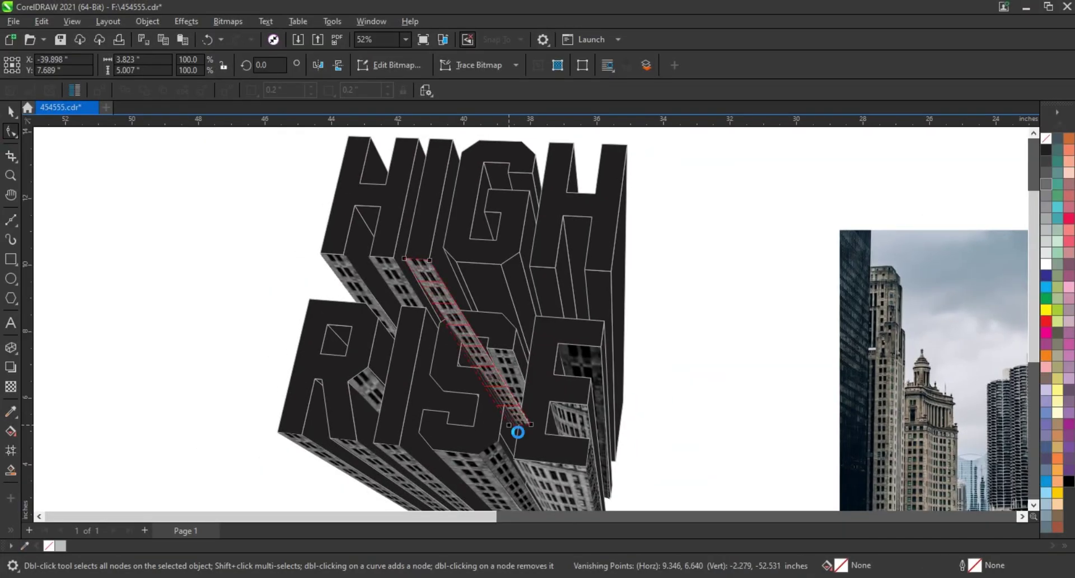
pyautogui.hotkey('ctrl', 'z')
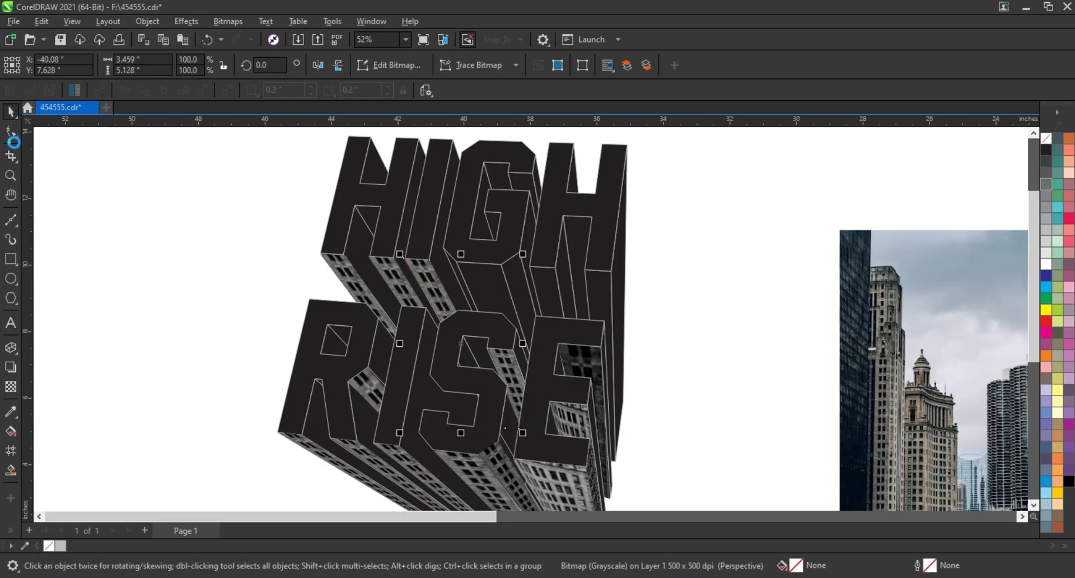
# Place three texture copies on adjacent side faces, including the E's side, and fit their perspective corners
pyautogui.moveTo(430, 280); pyautogui.dragTo(483, 280)
pyautogui.press('F10')
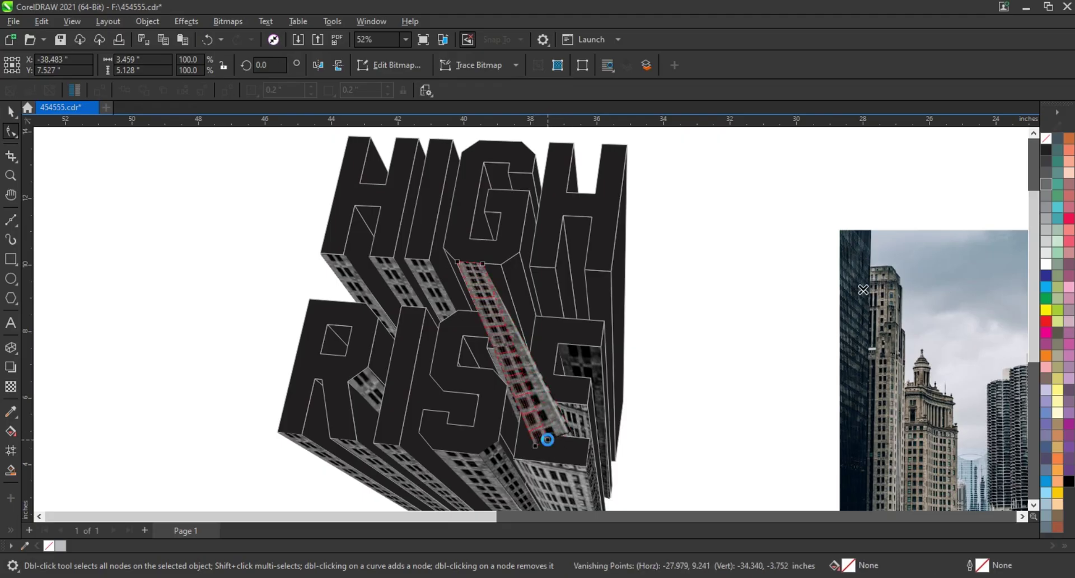
pyautogui.press('space')
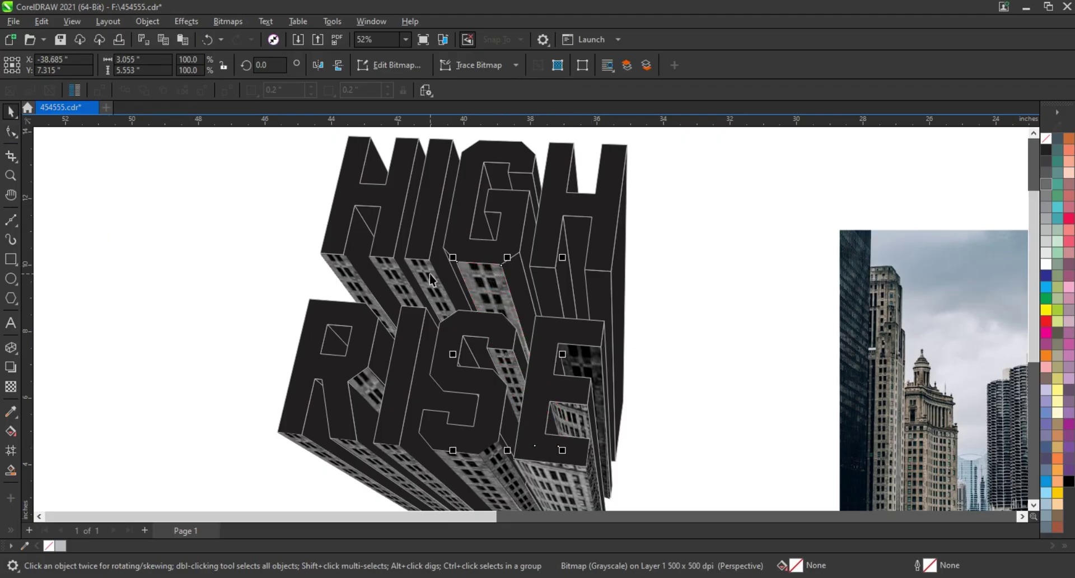
pyautogui.moveTo(430, 280); pyautogui.dragTo(563, 301)
pyautogui.press('F10')
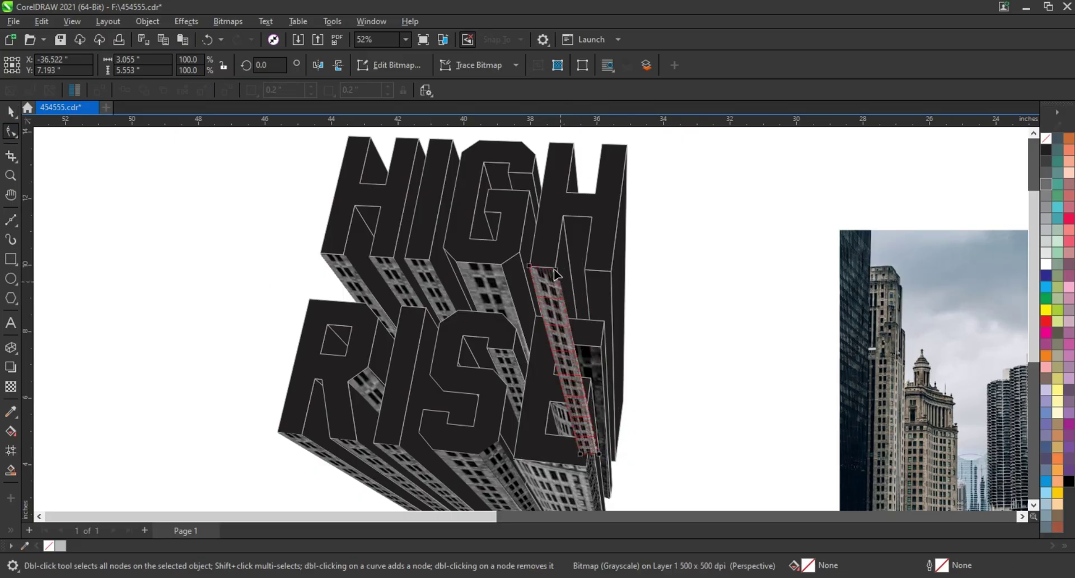
pyautogui.press('space')
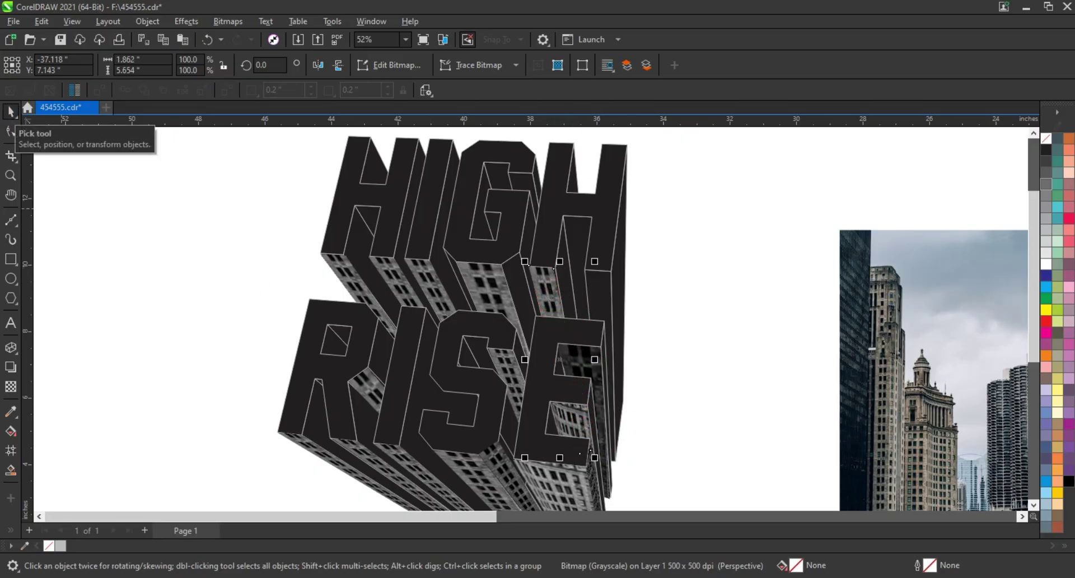
pyautogui.moveTo(547, 296); pyautogui.dragTo(604, 300)
pyautogui.press('F10')
pyautogui.moveTo(635, 435); pyautogui.dragTo(644, 457)
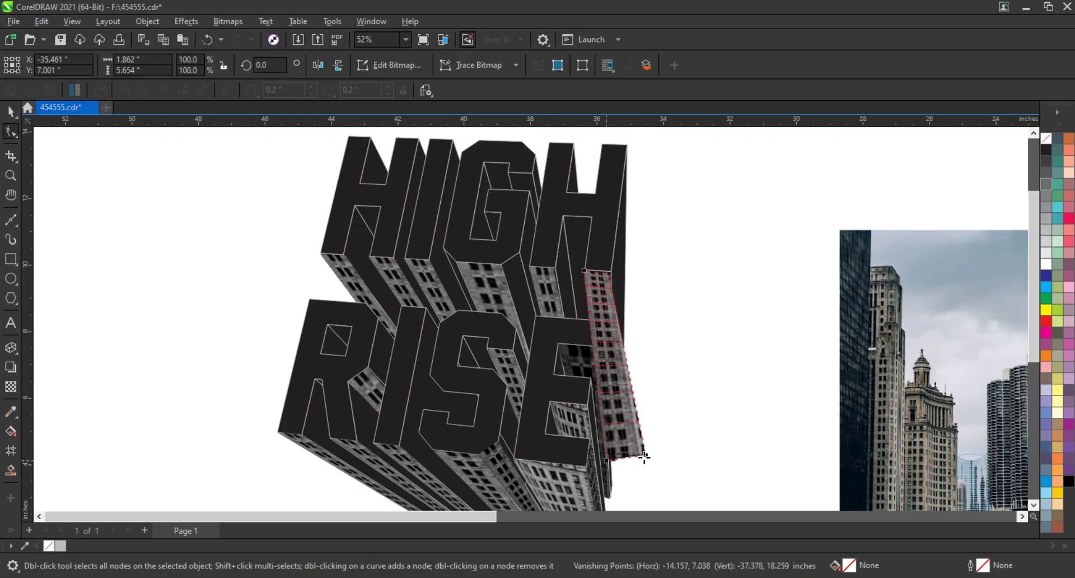
pyautogui.press('space')
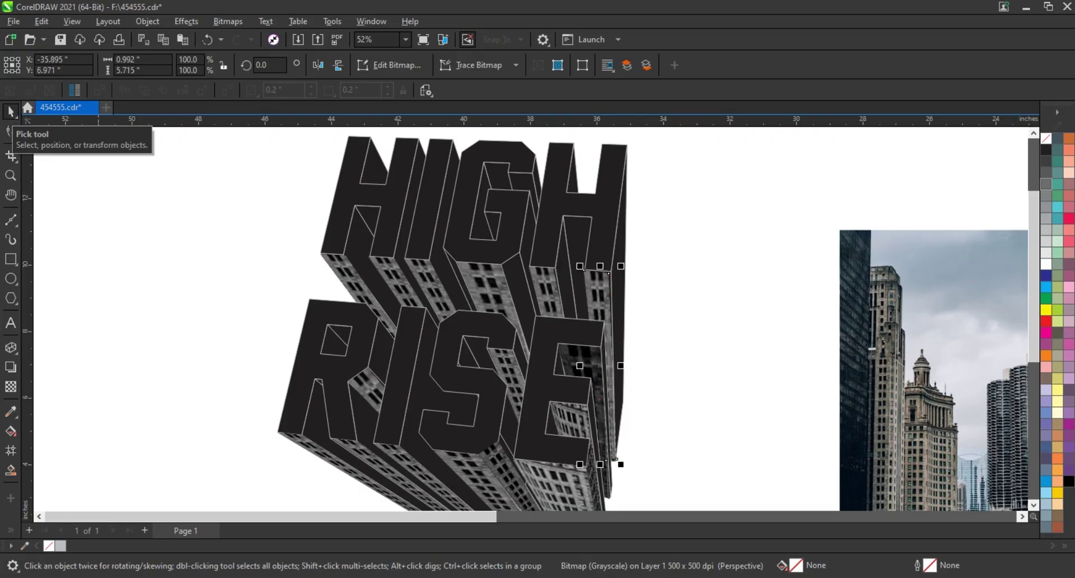
# Set the gamma of all six side textures to 0.79
pyautogui.click(186, 20)
pyautogui.click(588, 187)
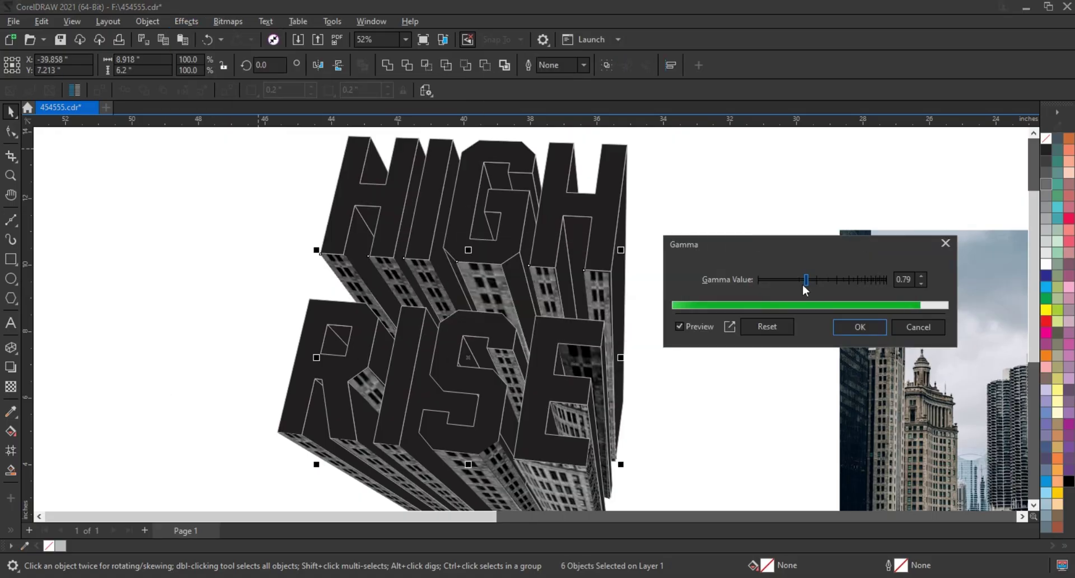
pyautogui.moveTo(803, 278); pyautogui.dragTo(829, 279)
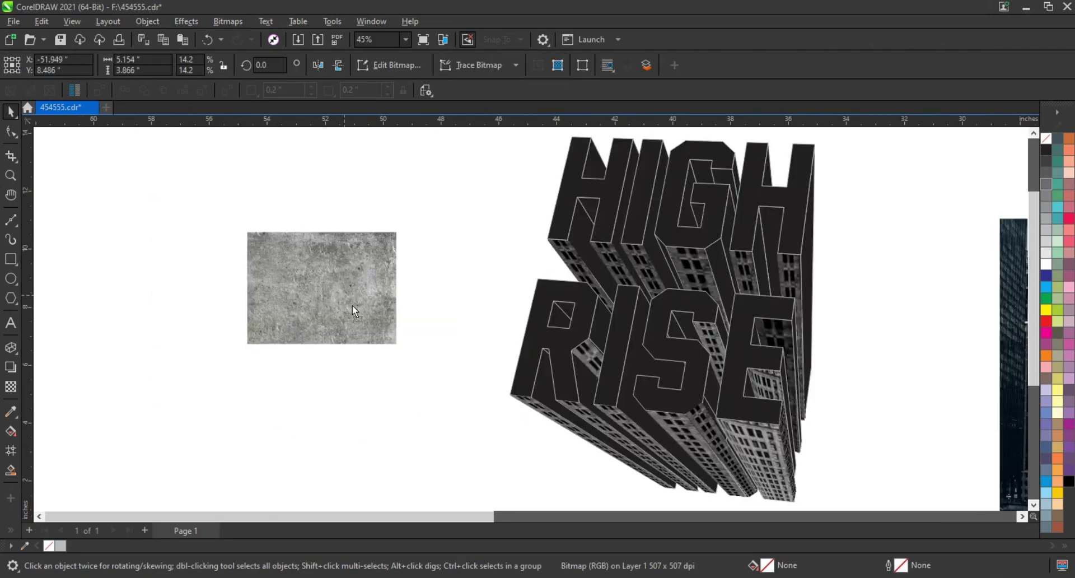
# Scale down the concrete texture, add perspective, and darken it with a lower gamma
pyautogui.moveTo(352, 304); pyautogui.dragTo(426, 328)
pyautogui.click(186, 21)
pyautogui.click(276, 348)
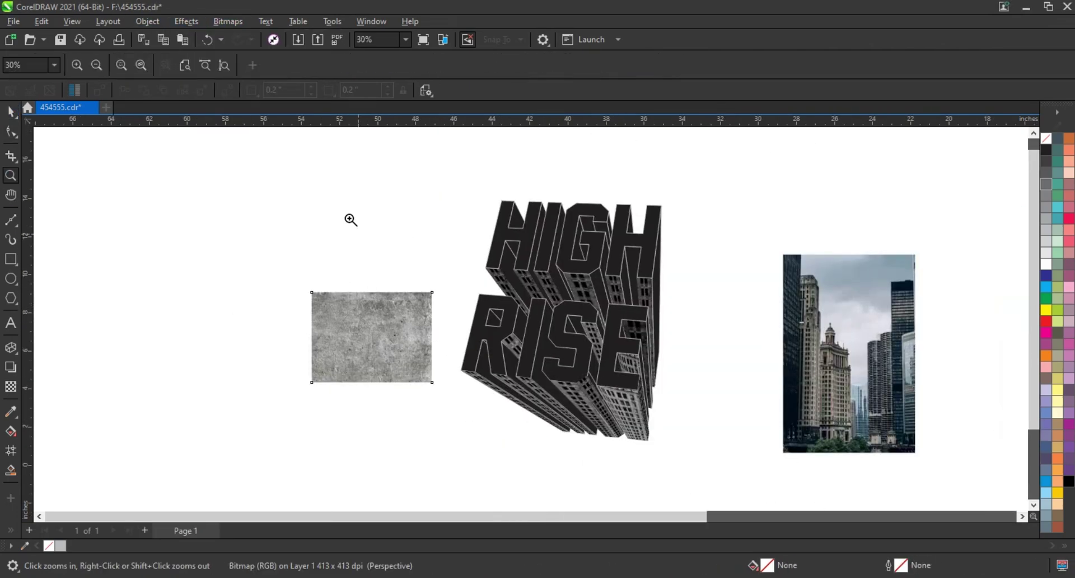
pyautogui.scroll(-2, 350, 218)
pyautogui.scroll(1, 321, 176)
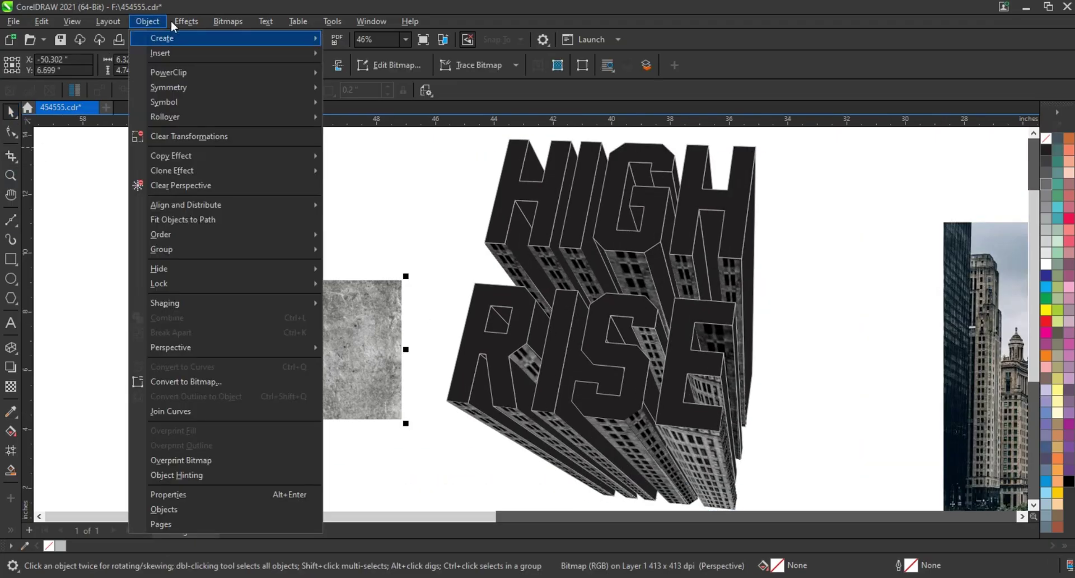
pyautogui.moveTo(537, 276); pyautogui.dragTo(521, 282)
pyautogui.click(587, 325)
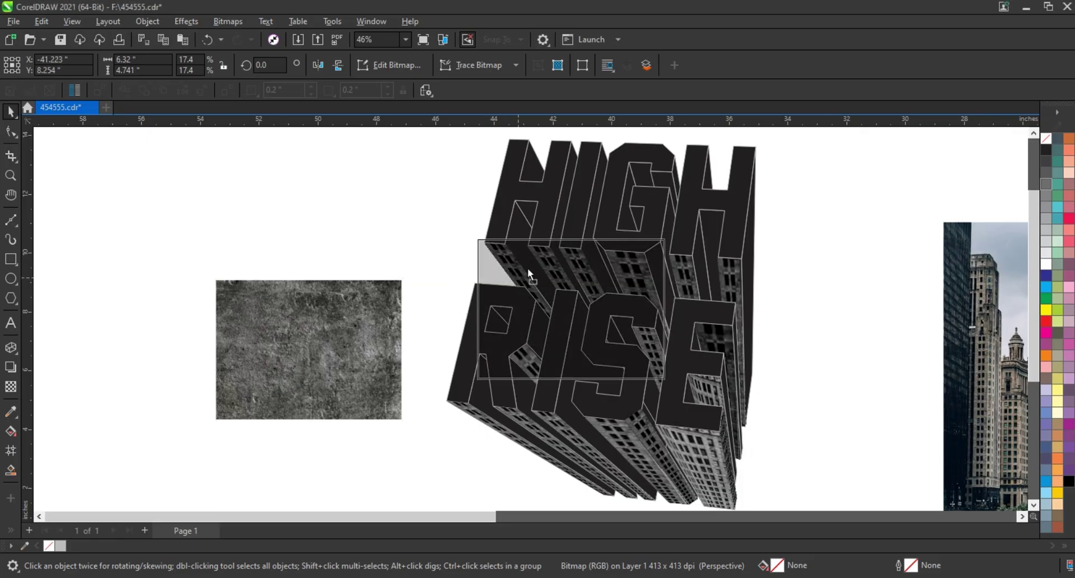
# Move the concrete texture onto the lettering as a thin slanted perspective panel
pyautogui.moveTo(234, 318); pyautogui.dragTo(533, 240)
pyautogui.moveTo(701, 340); pyautogui.dragTo(612, 454)
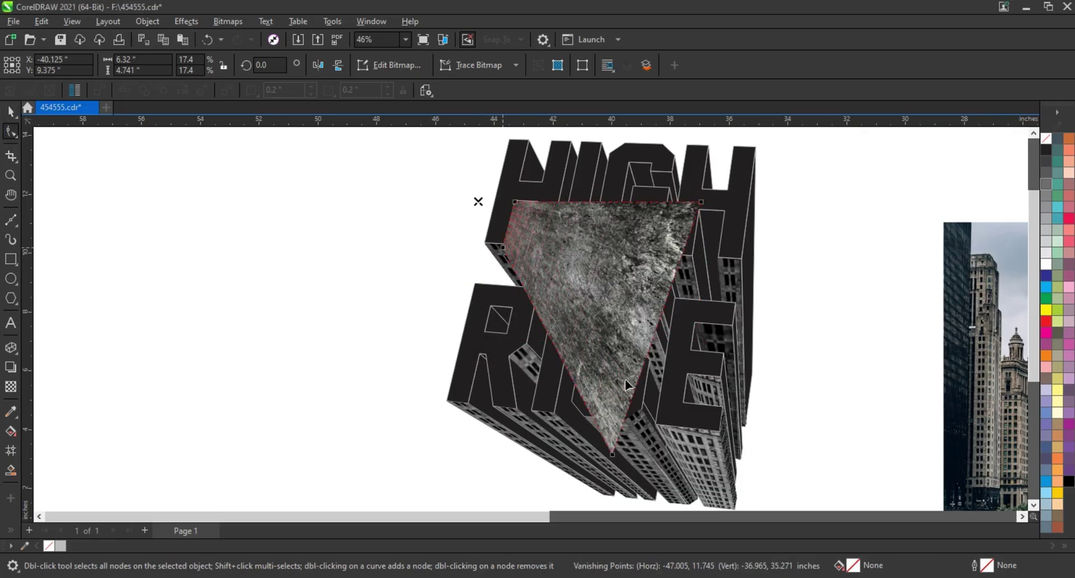
pyautogui.moveTo(614, 413); pyautogui.dragTo(613, 410)
pyautogui.click(10, 111)
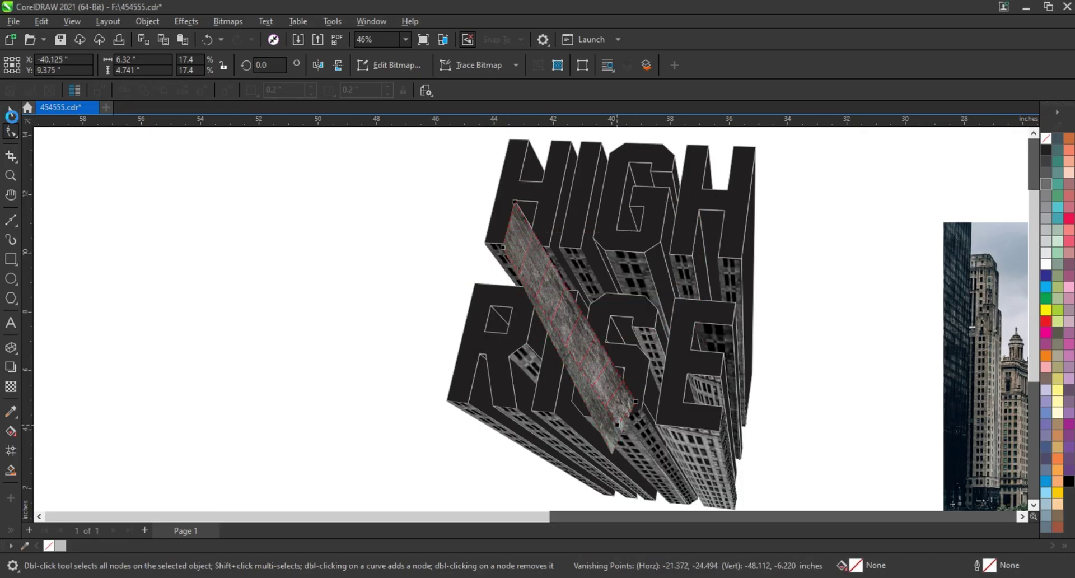
# Zoom in on HIGH RISE and lower the side piece's gamma to darken it
pyautogui.press('F2')
pyautogui.moveTo(439, 132); pyautogui.dragTo(828, 408)
pyautogui.click(147, 21)
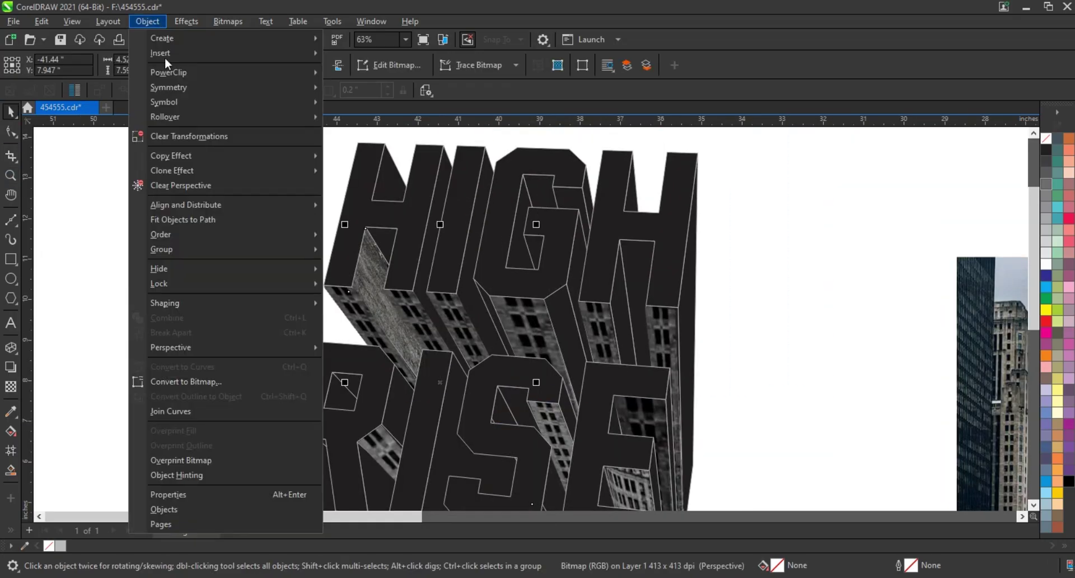
pyautogui.press('Return')
pyautogui.moveTo(508, 275); pyautogui.dragTo(498, 274)
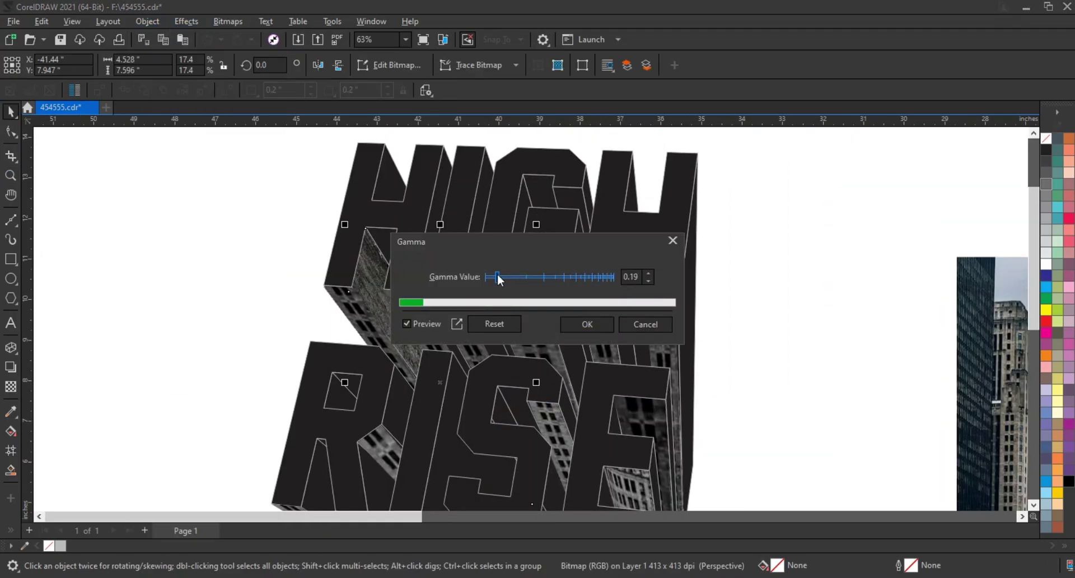
pyautogui.click(599, 319)
# Move the side piece into the gap between the letters and adjust its perspective
pyautogui.moveTo(384, 305); pyautogui.dragTo(503, 224)
pyautogui.press('F10')
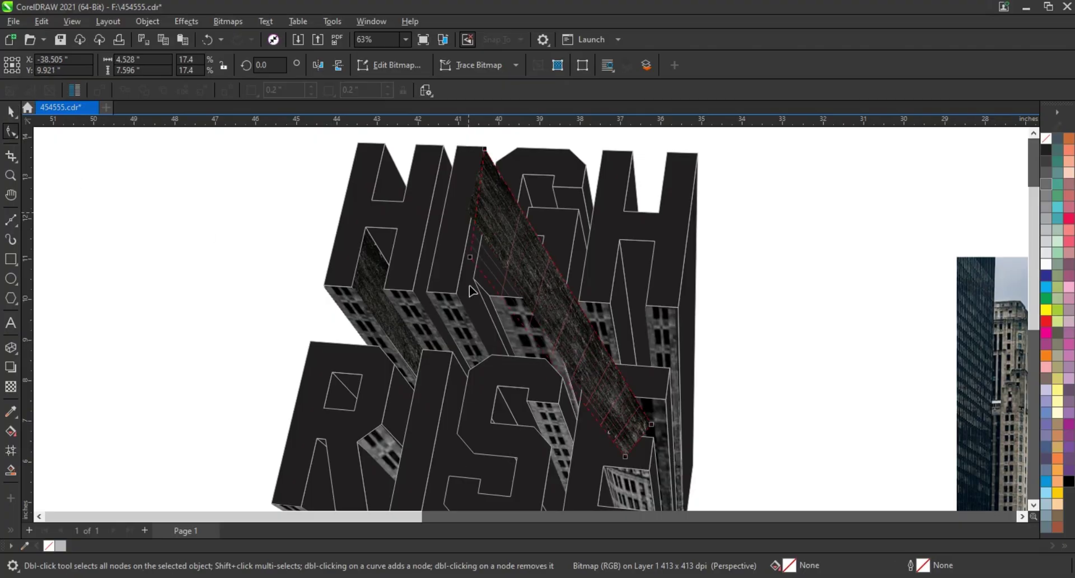
pyautogui.click(13, 112)
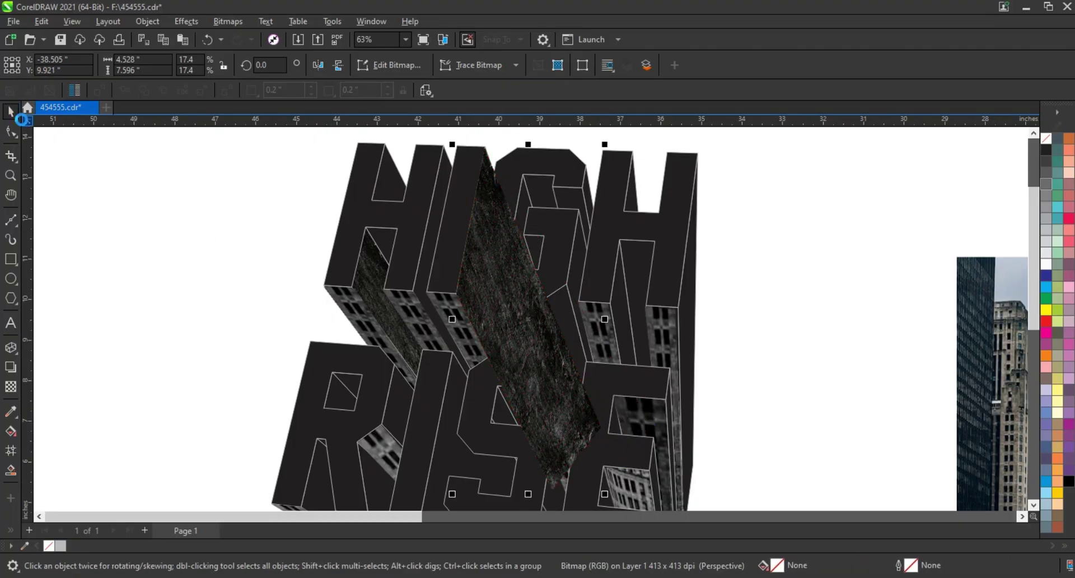
# Send the side piece behind the letter faces and stretch its corner to fit the E
pyautogui.click(148, 22)
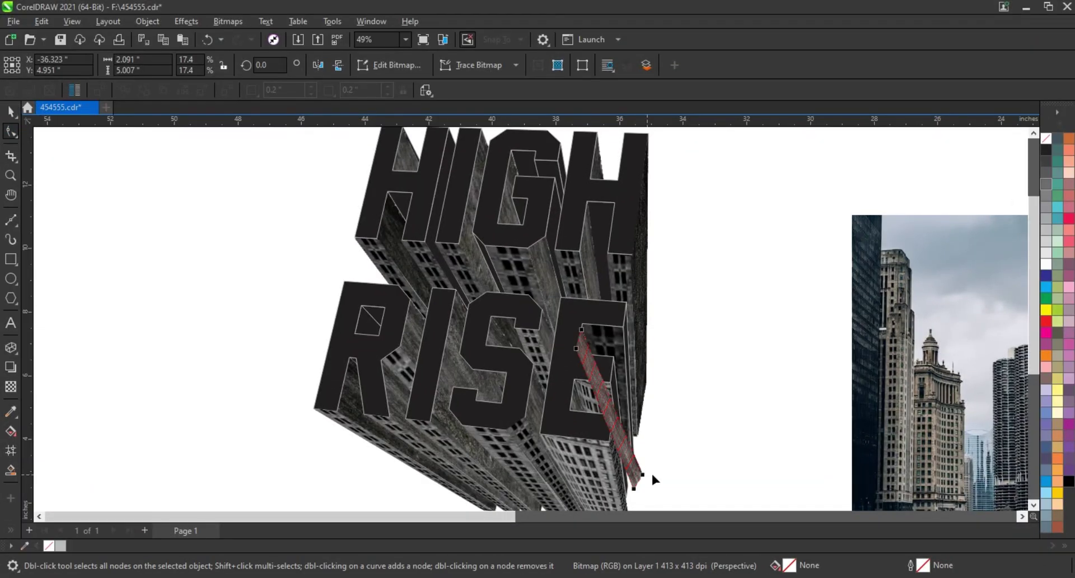
pyautogui.moveTo(654, 479); pyautogui.dragTo(619, 468)
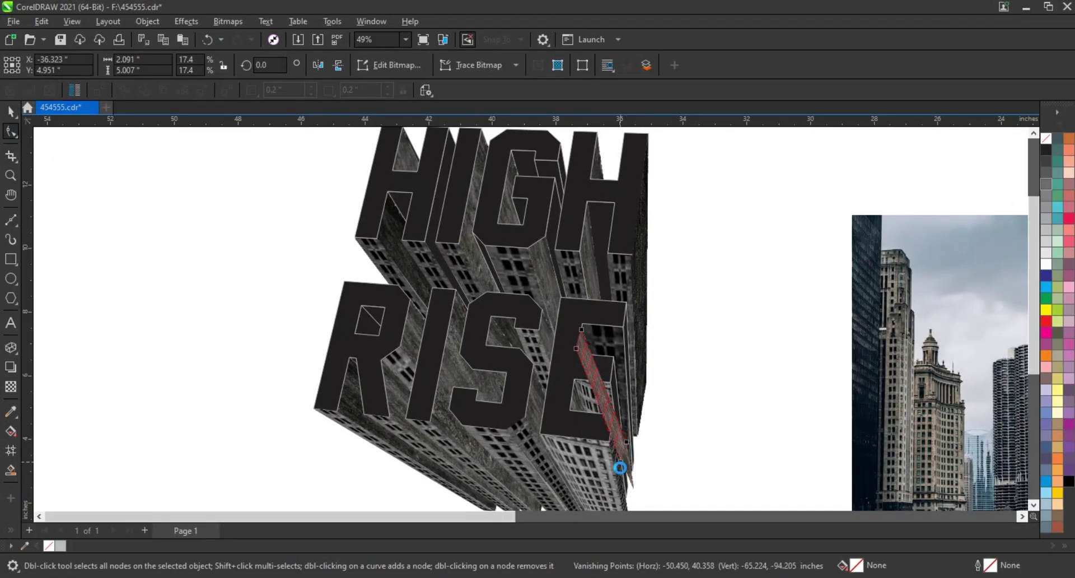
pyautogui.press('space')
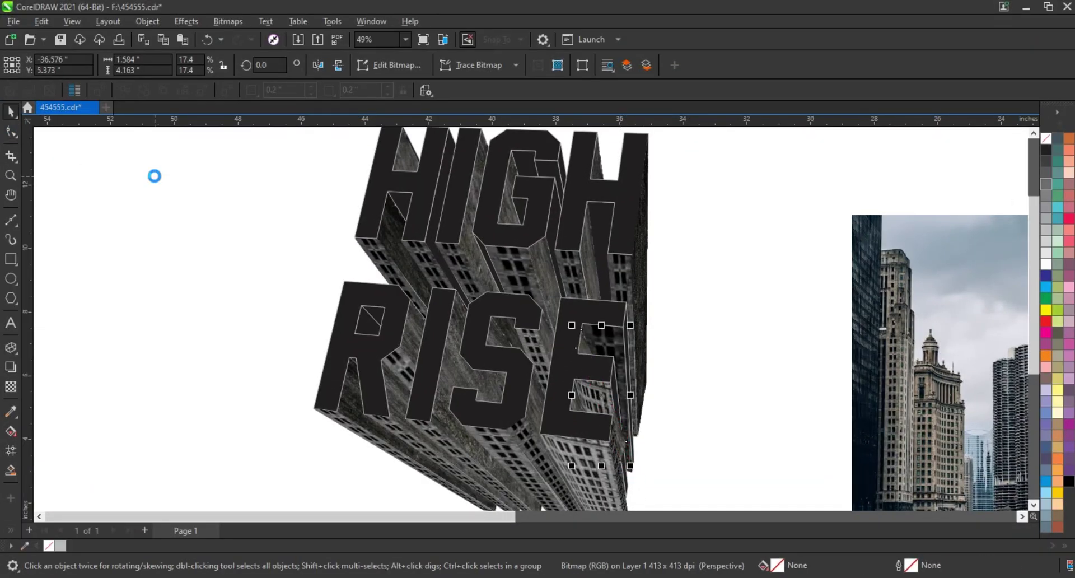
# Narrow the side piece between the G and S and darken it to gamma 0.37
pyautogui.click(542, 271)
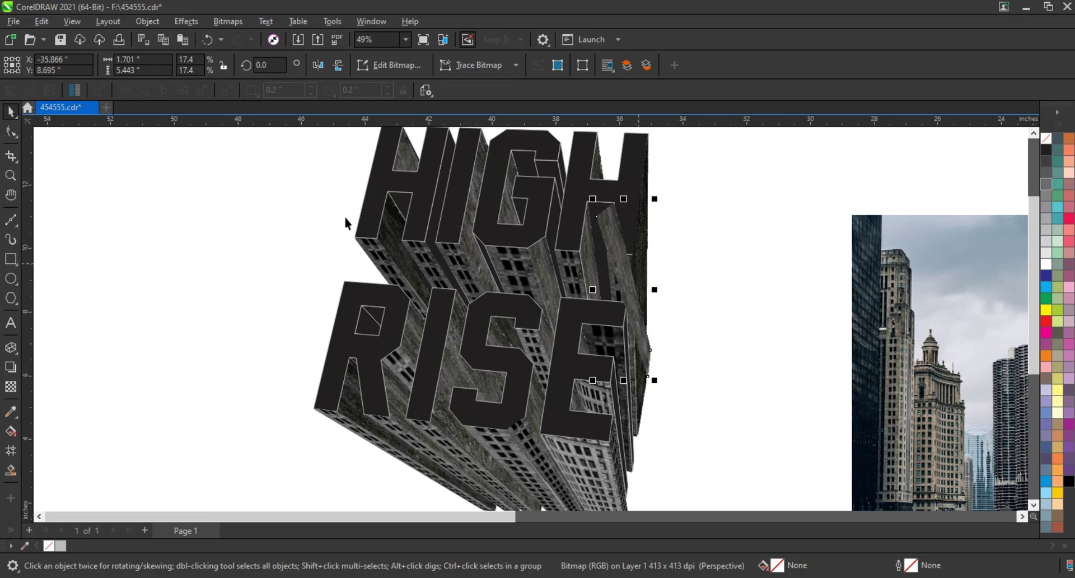
pyautogui.moveTo(650, 350); pyautogui.dragTo(622, 360)
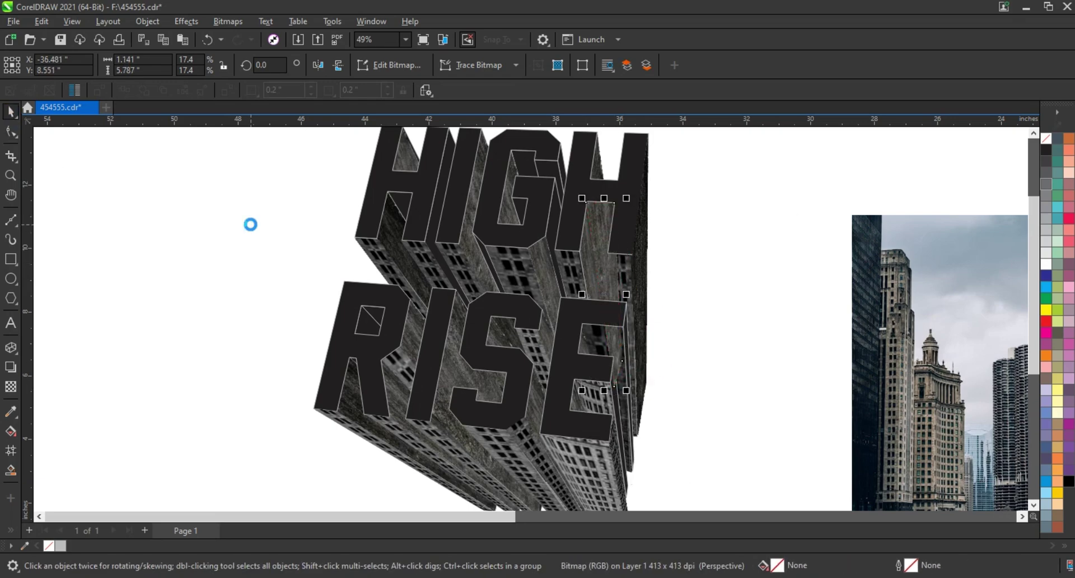
pyautogui.click(186, 22)
pyautogui.click(336, 137)
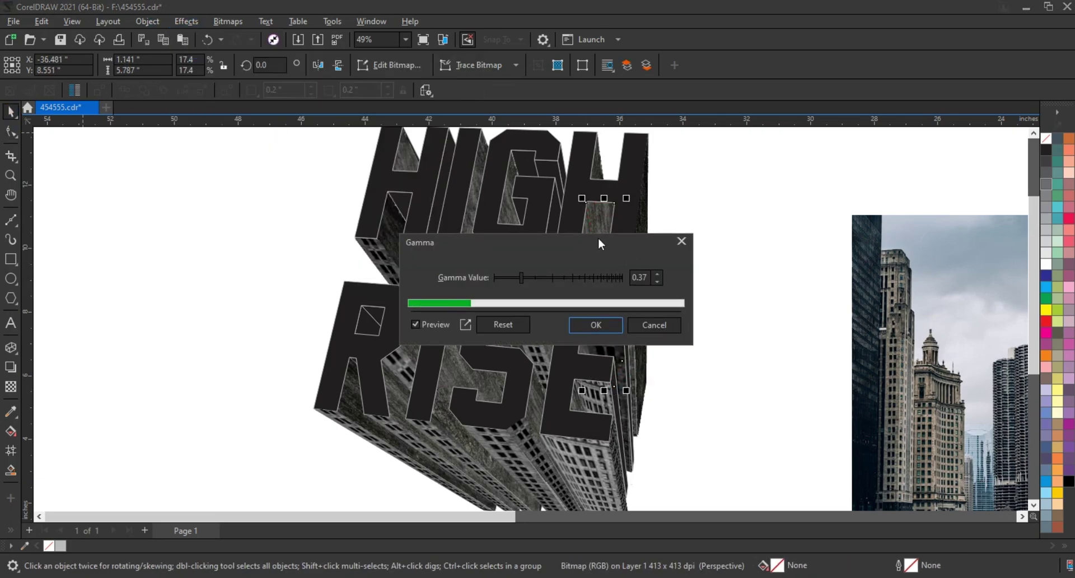
pyautogui.moveTo(598, 238); pyautogui.dragTo(902, 237)
pyautogui.moveTo(862, 279); pyautogui.dragTo(810, 279)
pyautogui.click(896, 327)
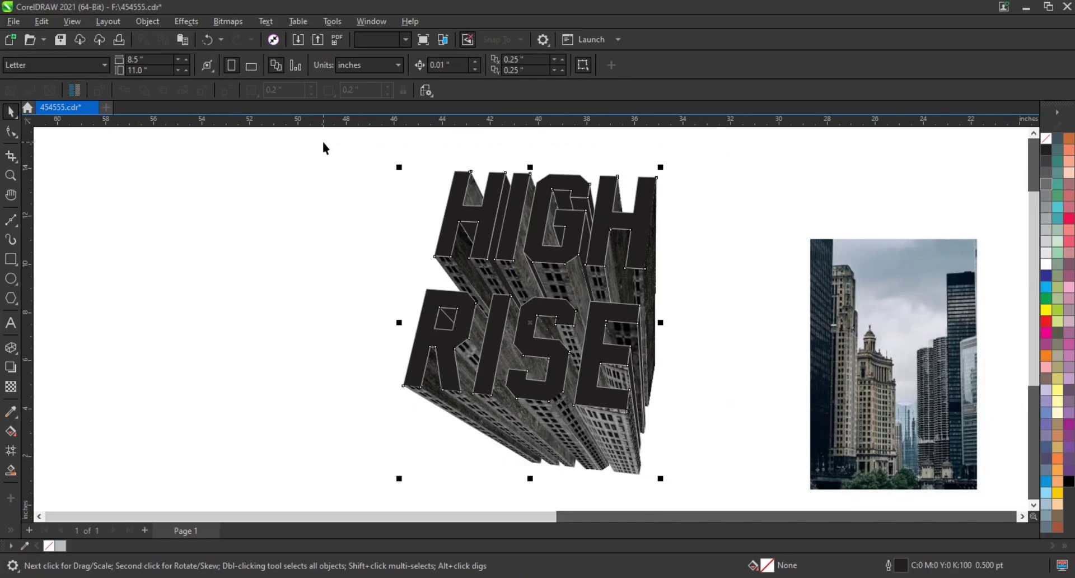
# Check selections on the lettering, then bring in the grey concrete texture image
pyautogui.click(573, 185)
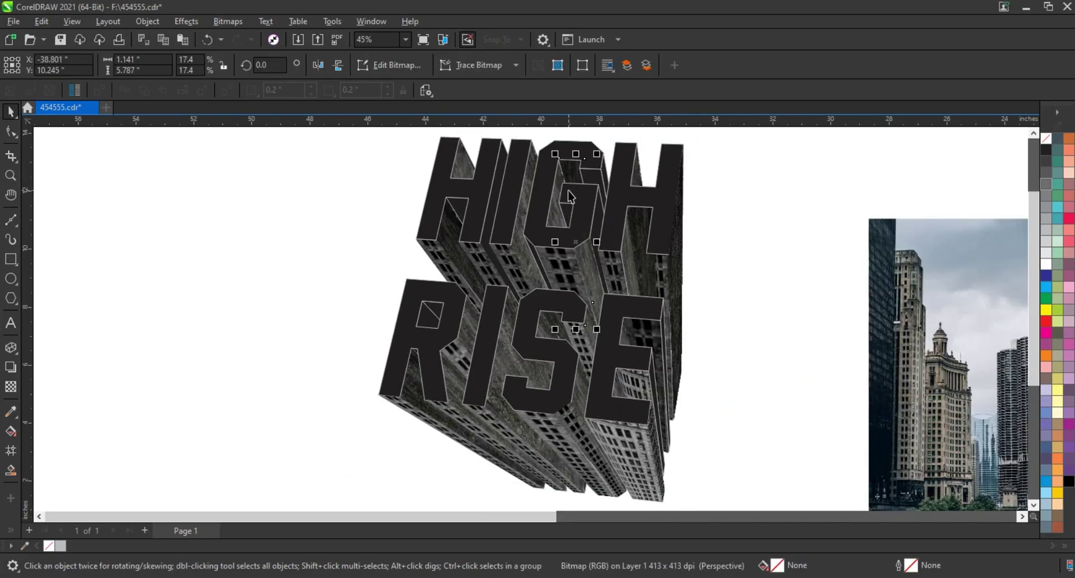
pyautogui.press('Escape')
pyautogui.click(503, 307)
pyautogui.click(813, 342)
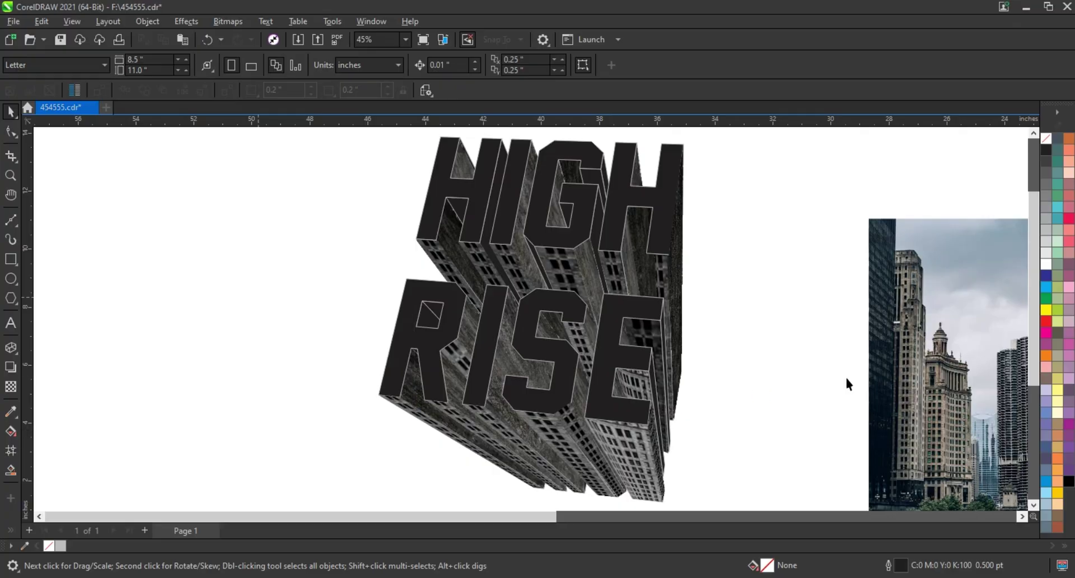
pyautogui.hotkey('ctrl', 'z')
# PowerClip the concrete texture inside the letter faces and rotate it to follow their slant
pyautogui.scroll(-3, 350, 243)
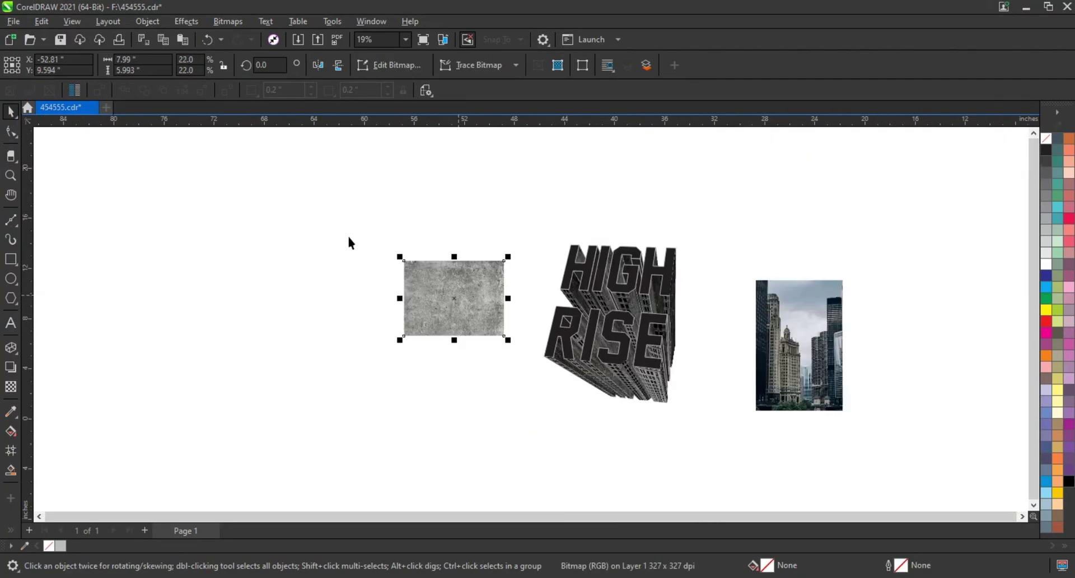
pyautogui.scroll(5, 350, 243)
pyautogui.rightClick(284, 341)
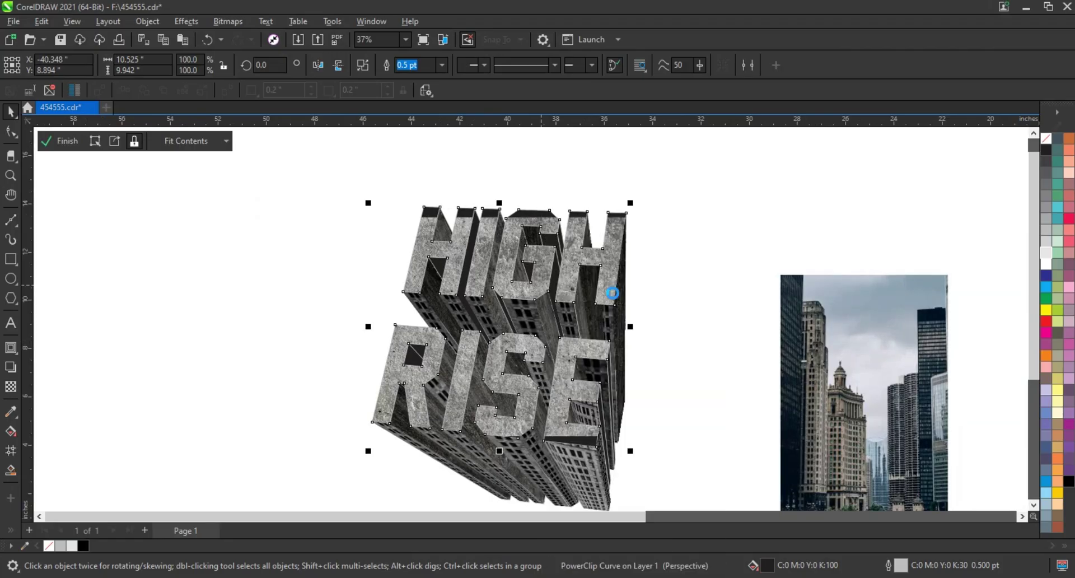
pyautogui.doubleClick(612, 293)
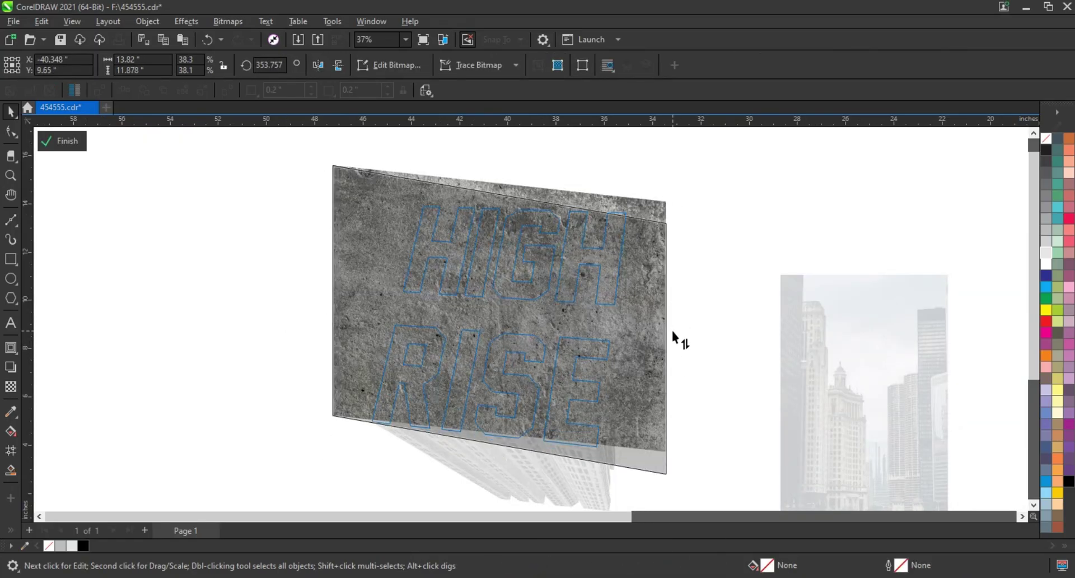
pyautogui.click(654, 304)
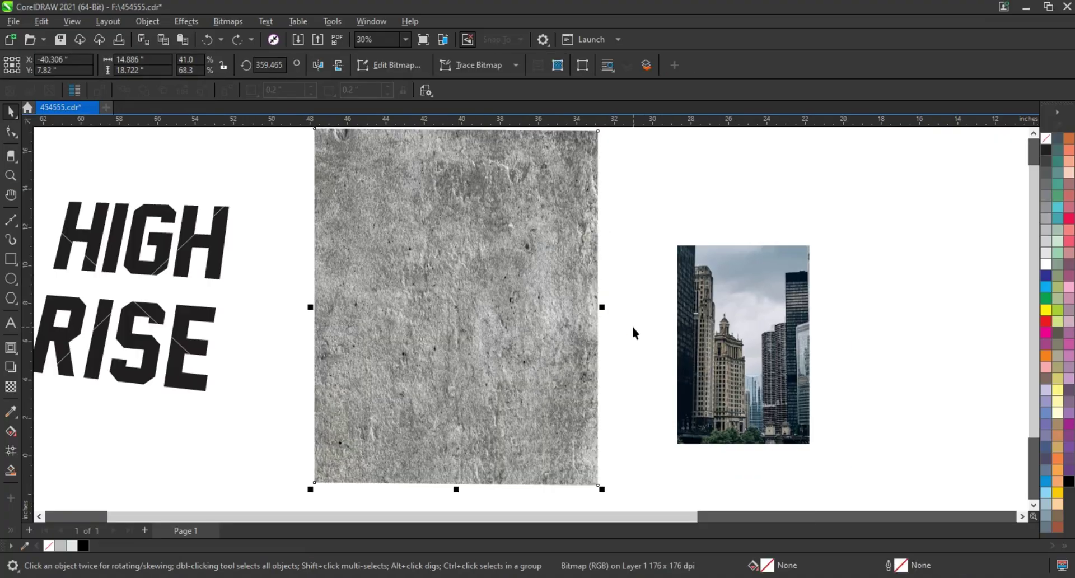
# Fade the concrete background with a fountain transparency
pyautogui.click(10, 386)
pyautogui.moveTo(368, 227); pyautogui.dragTo(437, 339)
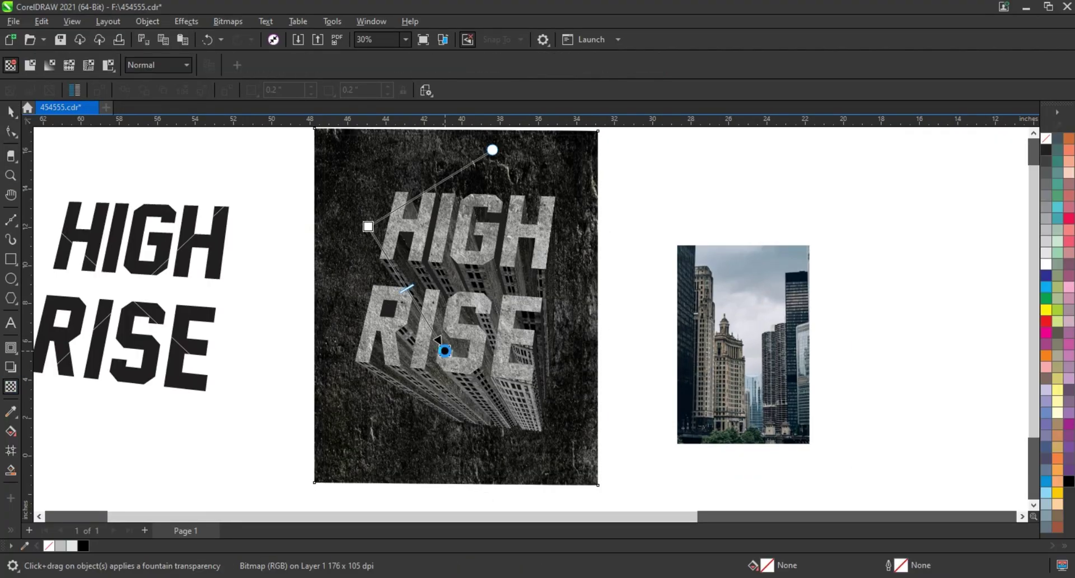
pyautogui.press('space')
# Cast a 90-opacity Multiply perspective shadow from HIGH RISE up and to the right
pyautogui.click(426, 396)
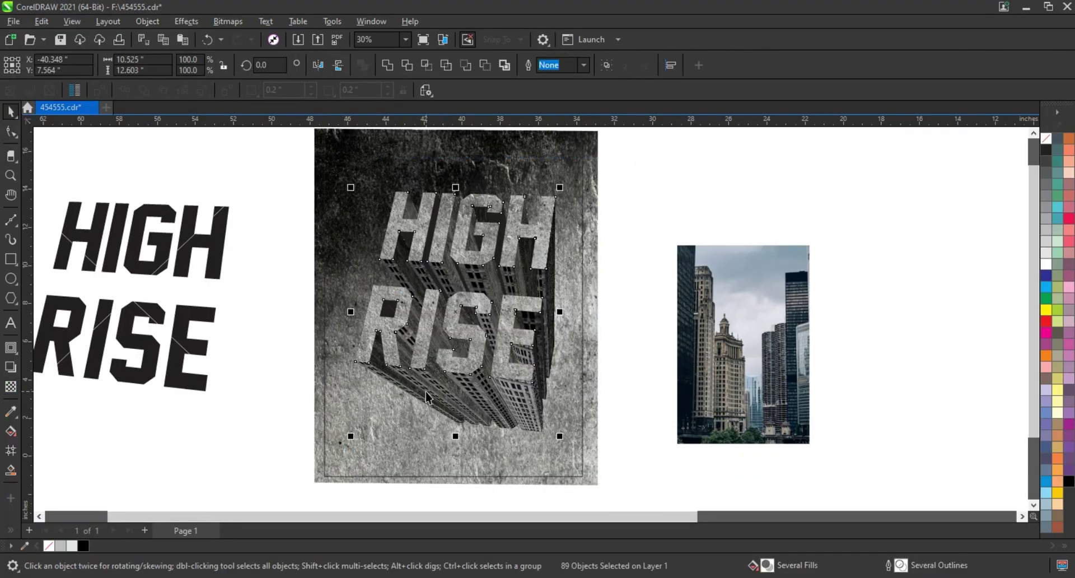
pyautogui.click(10, 367)
pyautogui.moveTo(456, 432); pyautogui.dragTo(677, 238)
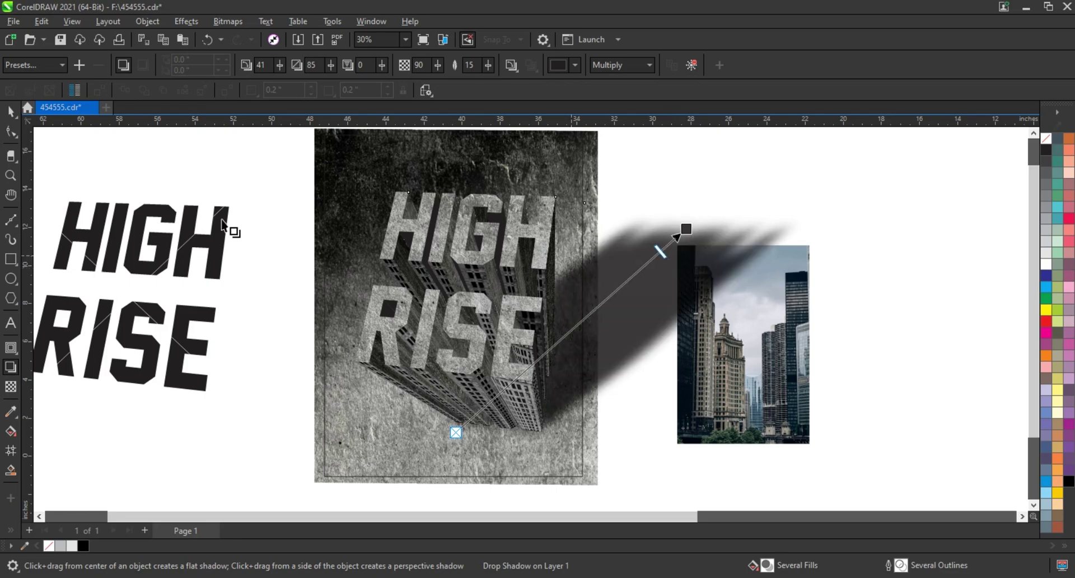
# Break the drop shadow apart and PowerClip it inside the concrete background
pyautogui.click(148, 21)
pyautogui.click(224, 333)
pyautogui.press('Escape')
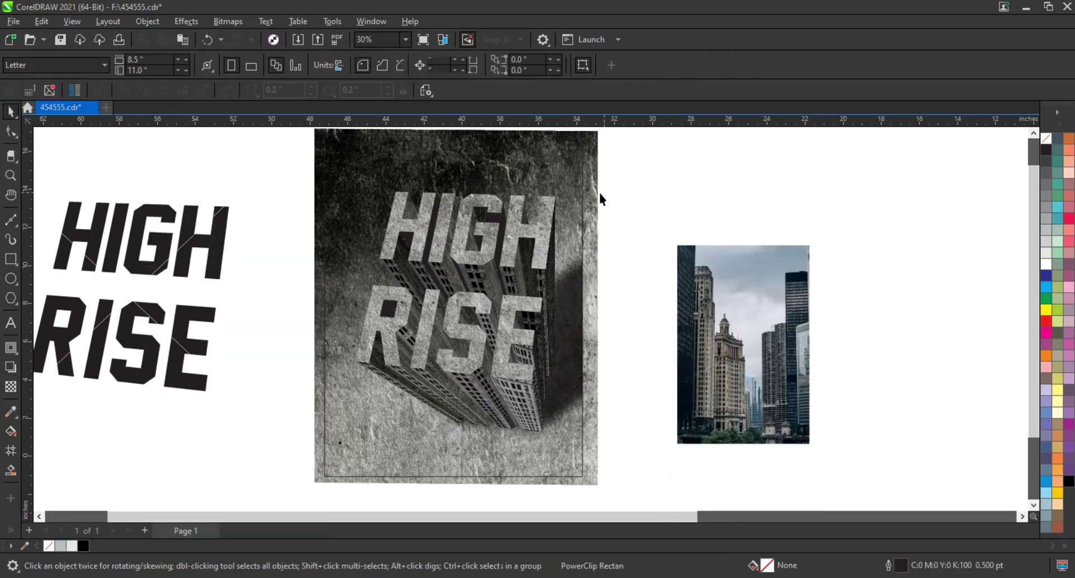
pyautogui.click(588, 168)
pyautogui.rightClick(598, 271)
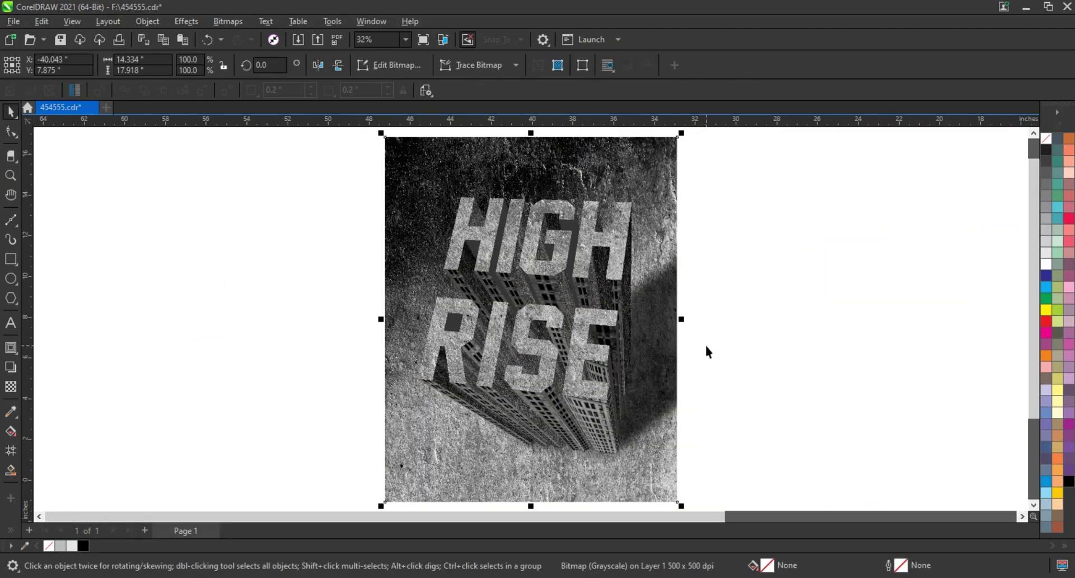
pyautogui.click(706, 346)
pyautogui.click(11, 176)
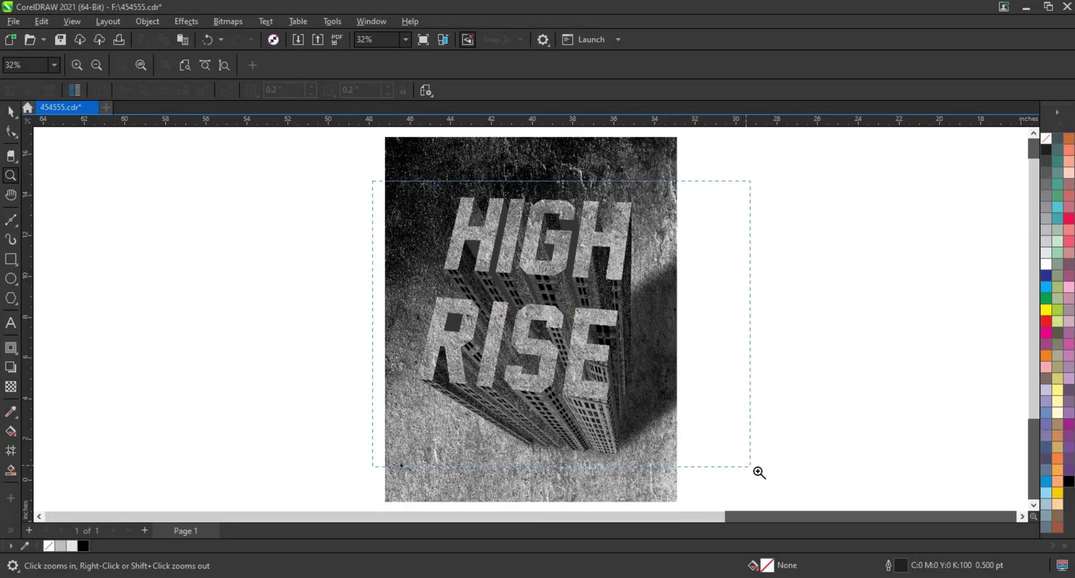
pyautogui.moveTo(758, 472); pyautogui.dragTo(758, 470)
pyautogui.press('F9')
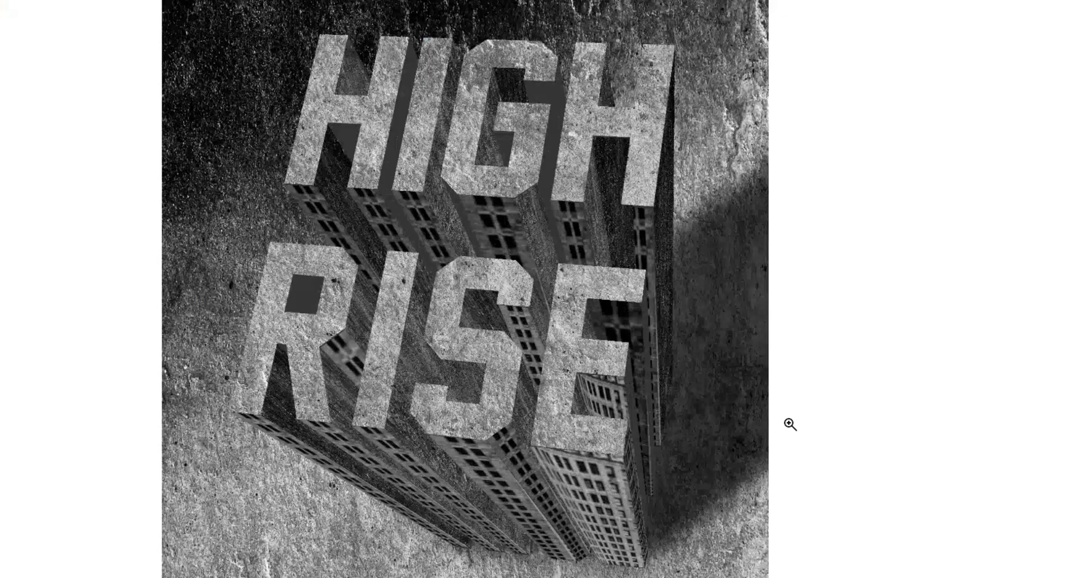
pyautogui.click(804, 436)
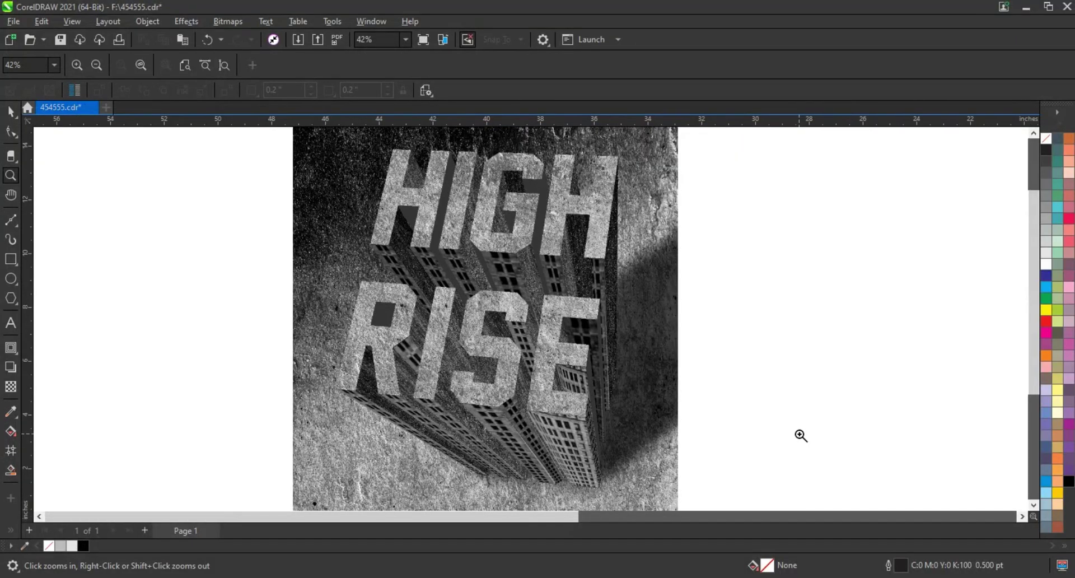
pyautogui.scroll(-1, 799, 433)
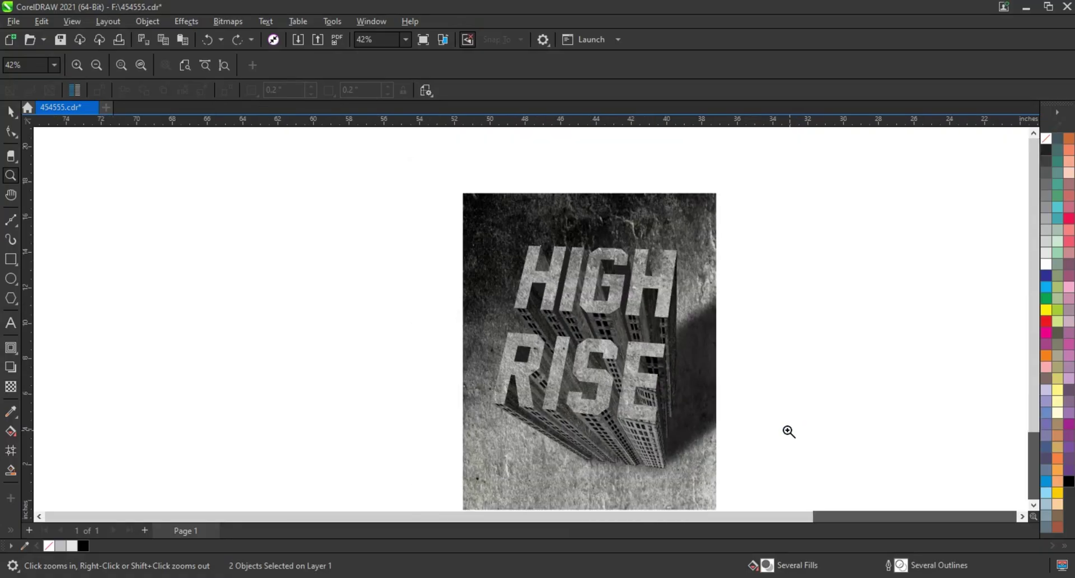
pyautogui.scroll(1, 780, 499)
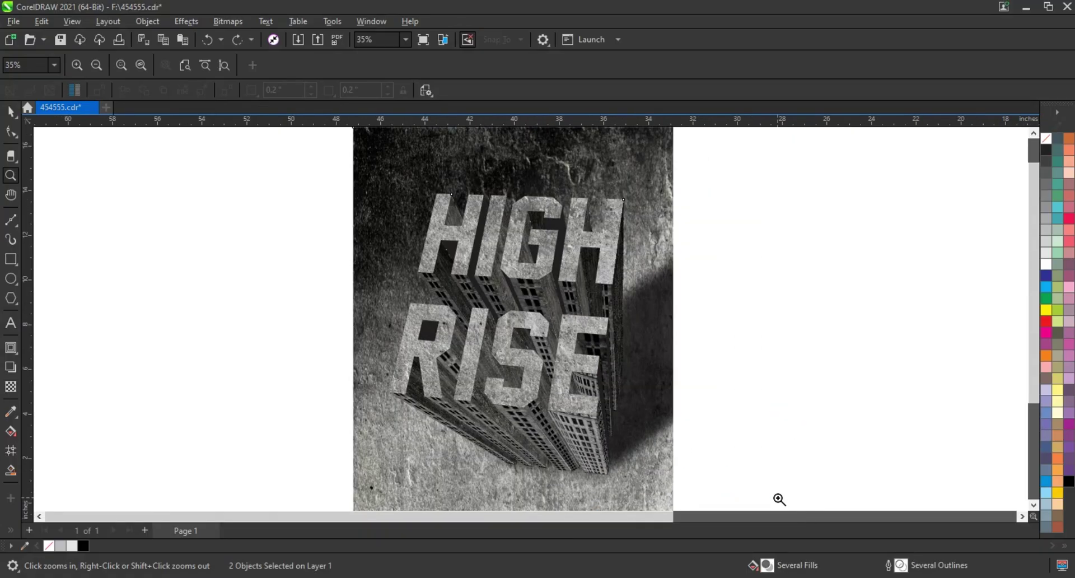
pyautogui.scroll(1, 780, 499)
pyautogui.press('F9')
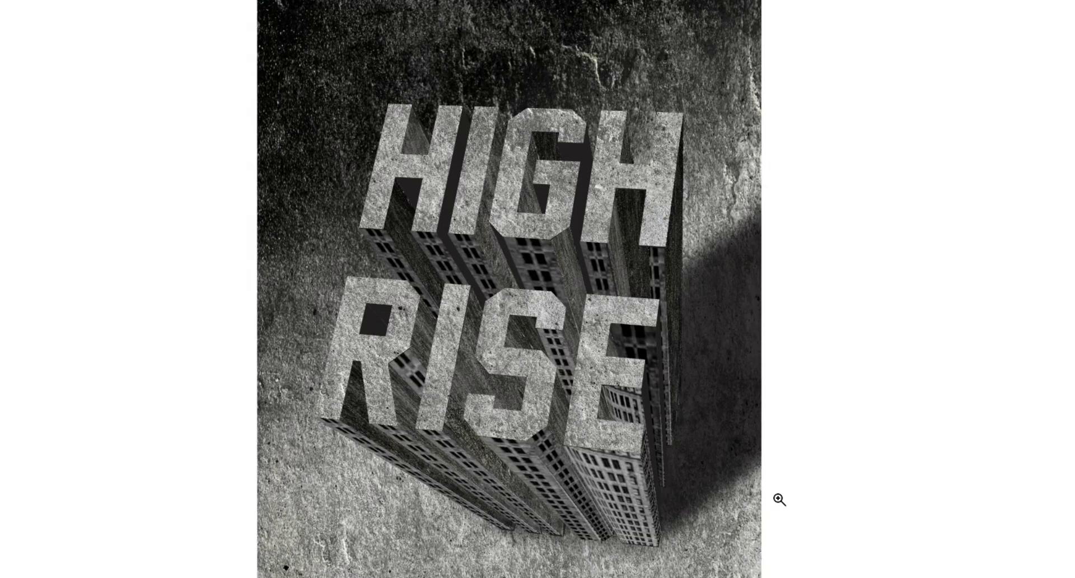
pyautogui.click(719, 490)
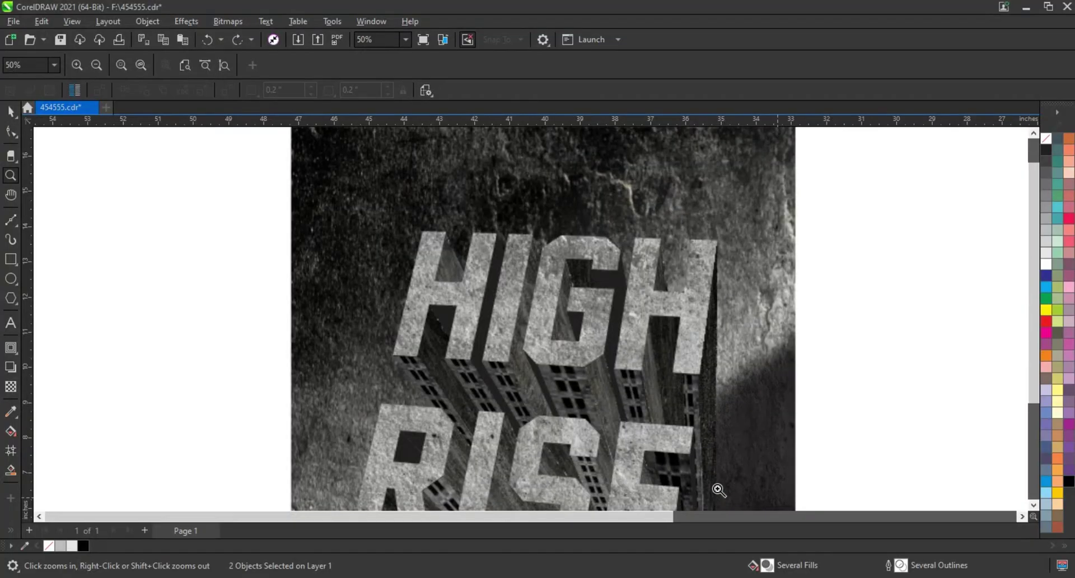